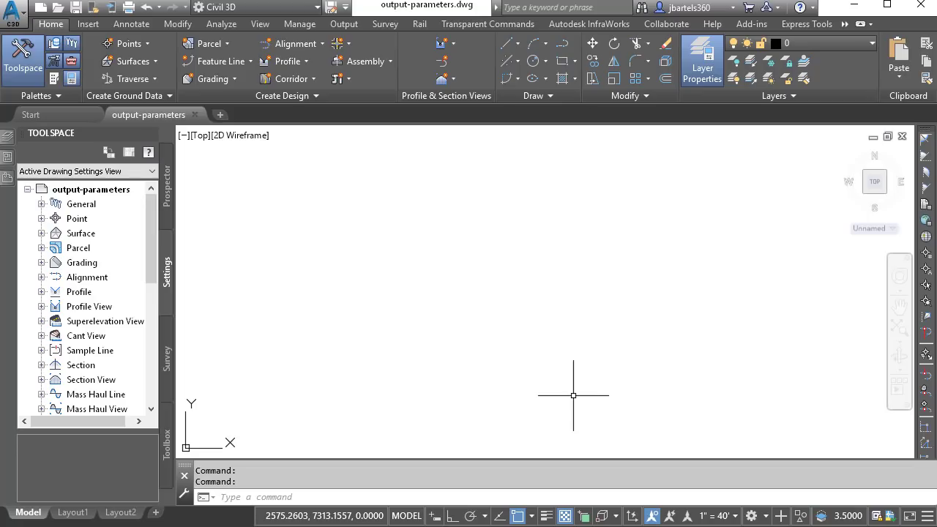
# Step: Create a new assembly named 'Sample', place its baseline in model space, and zoom in on it
pyautogui.click(376, 61)
pyautogui.click(369, 83)
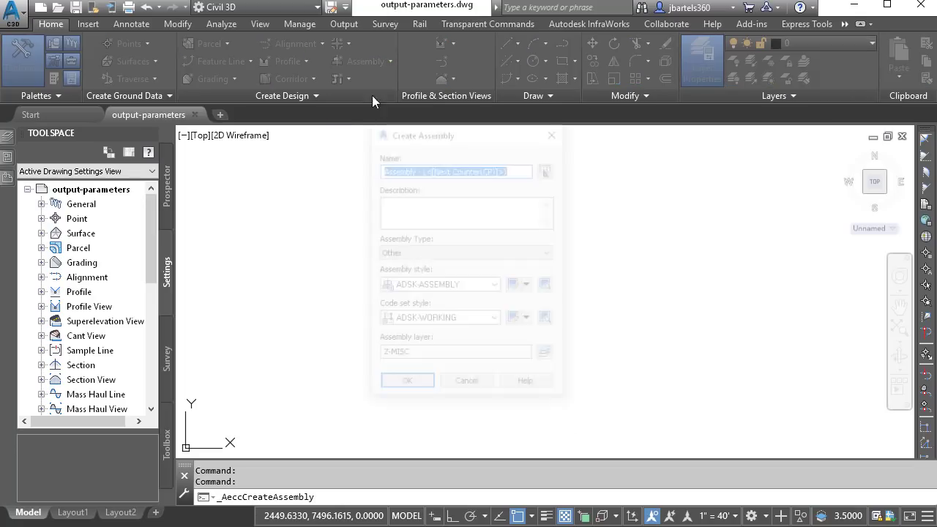
pyautogui.moveTo(519, 169); pyautogui.dragTo(379, 170)
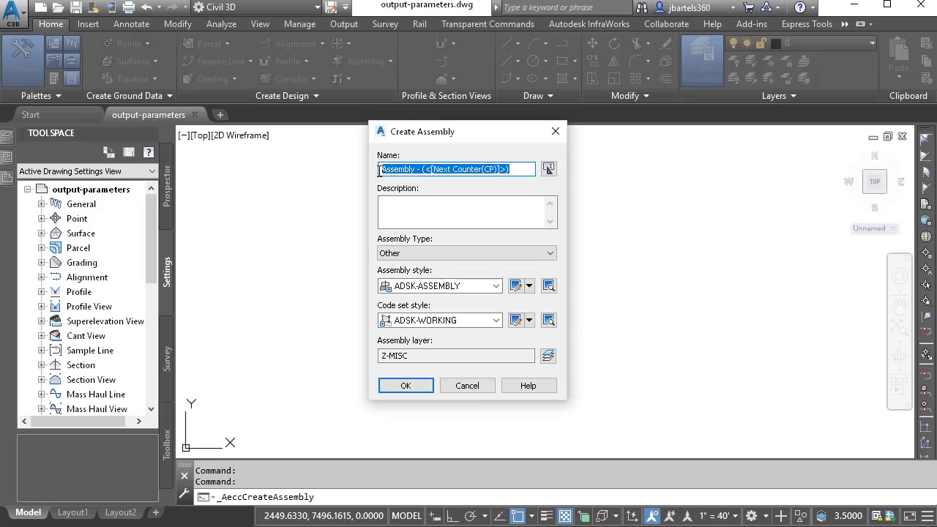
pyautogui.write('Sample')
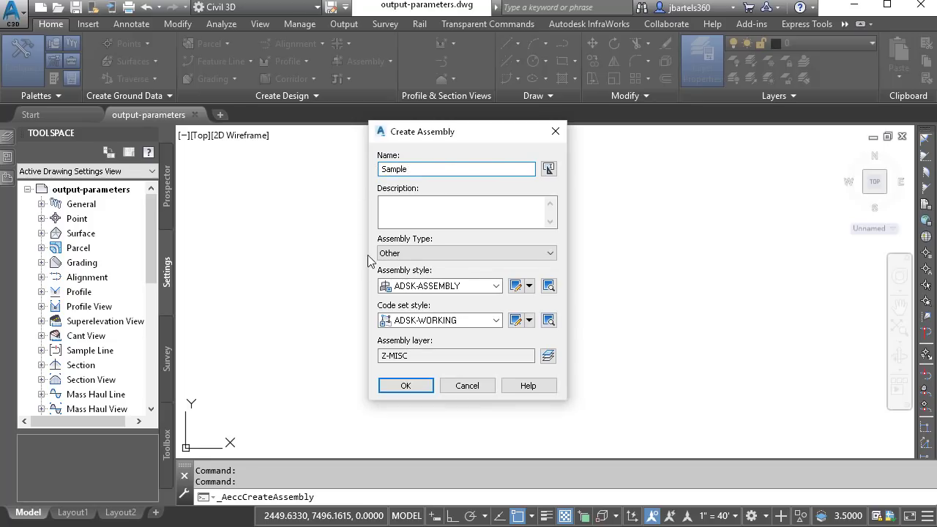
pyautogui.click(404, 386)
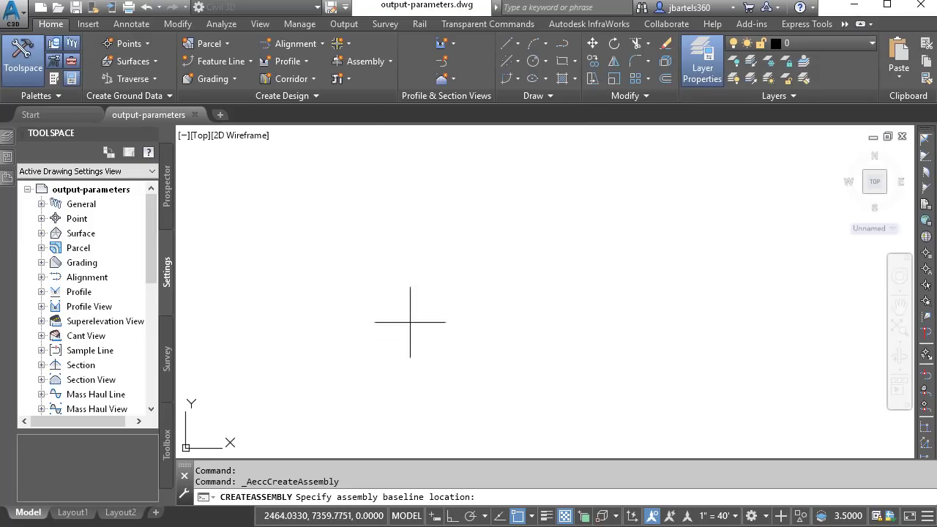
pyautogui.scroll(3, 570, 282)
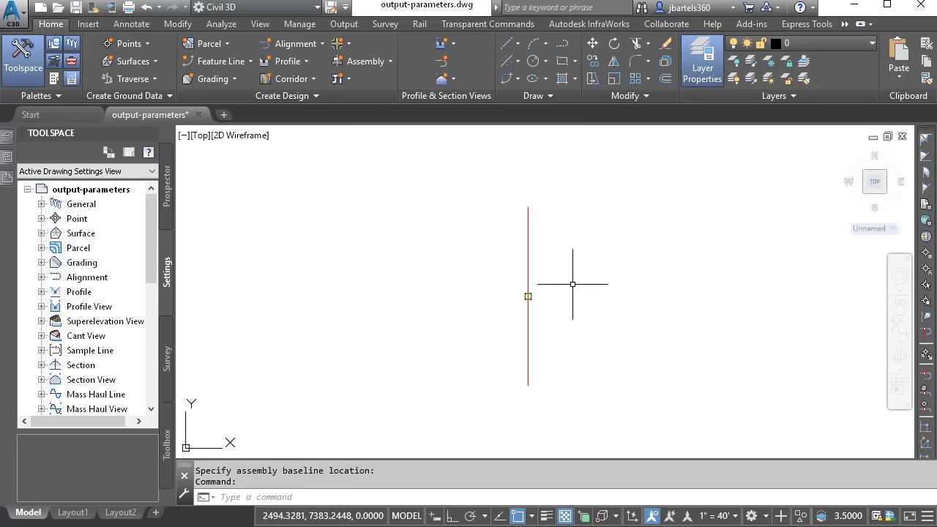
pyautogui.moveTo(575, 282); pyautogui.dragTo(443, 277, button='middle')
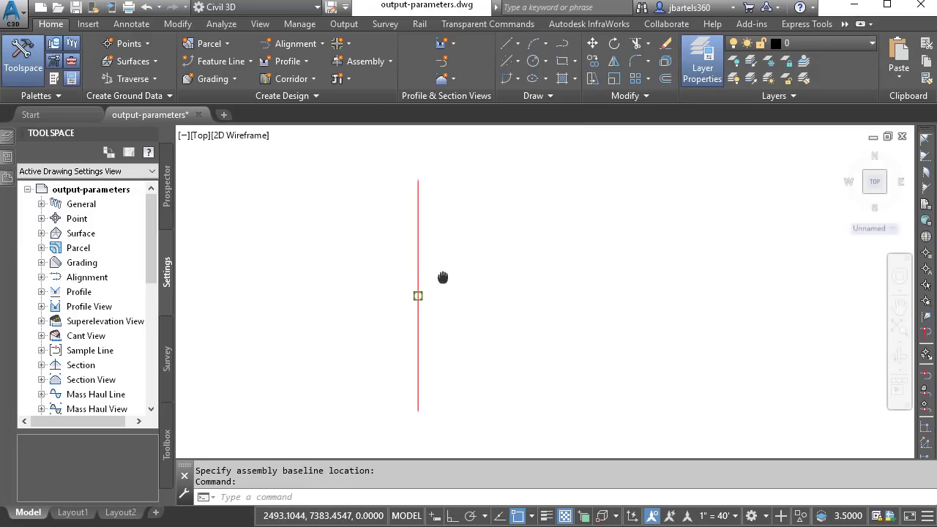
# Step: Attach two BasicLane subassemblies end to end from Sample's baseline, reaching 24' offset at -2.00%
pyautogui.click(419, 224)
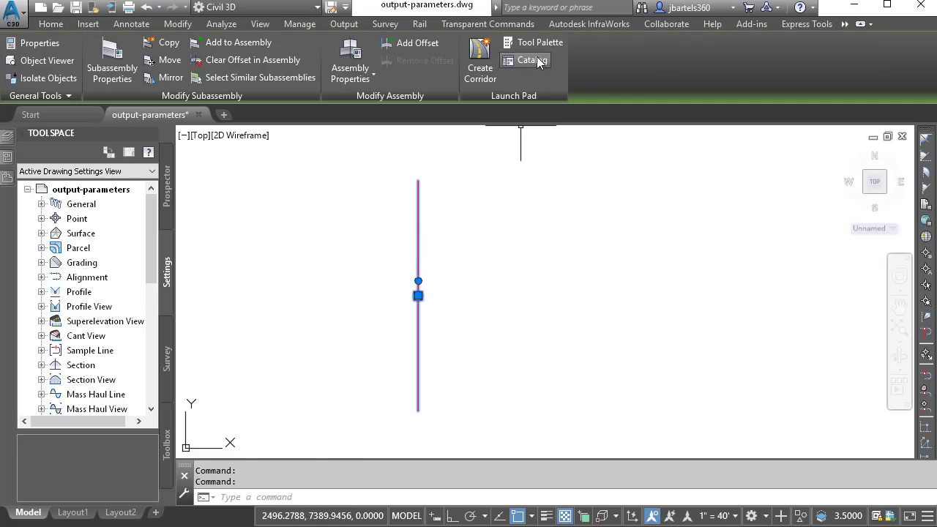
pyautogui.click(538, 43)
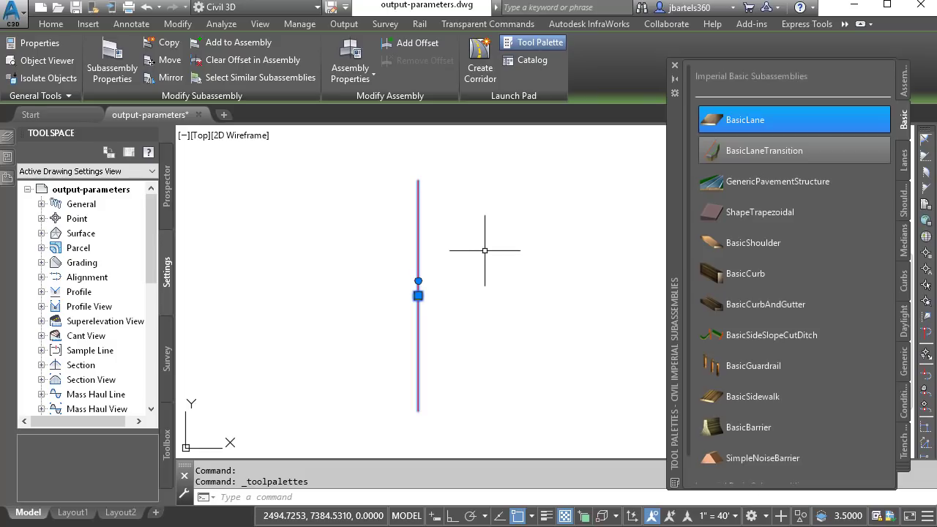
pyautogui.click(732, 120)
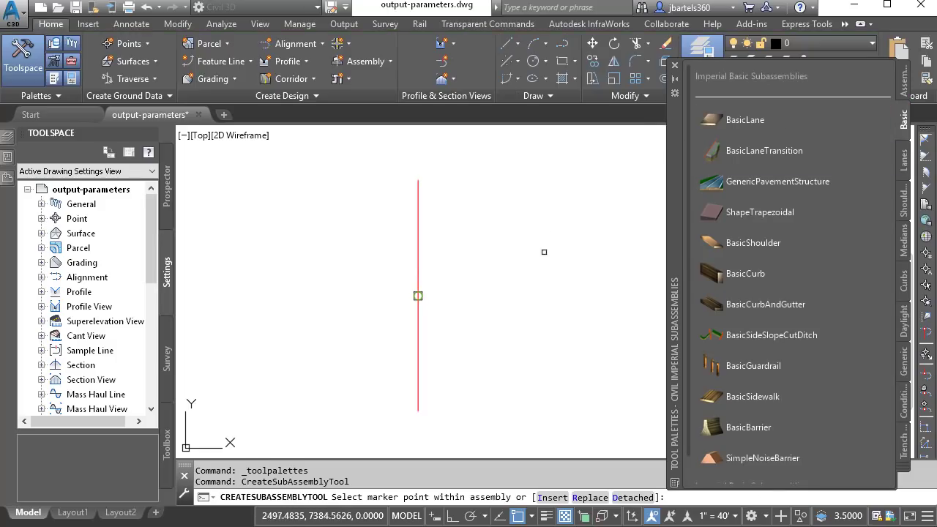
pyautogui.scroll(3, 431, 304)
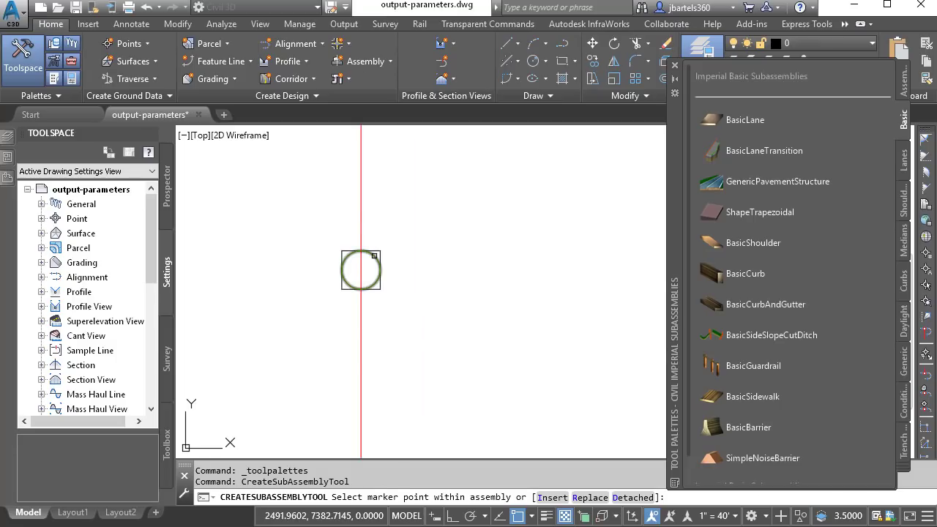
pyautogui.click(361, 270)
pyautogui.scroll(-4, 468, 284)
pyautogui.scroll(-3, 471, 285)
pyautogui.scroll(6, 542, 285)
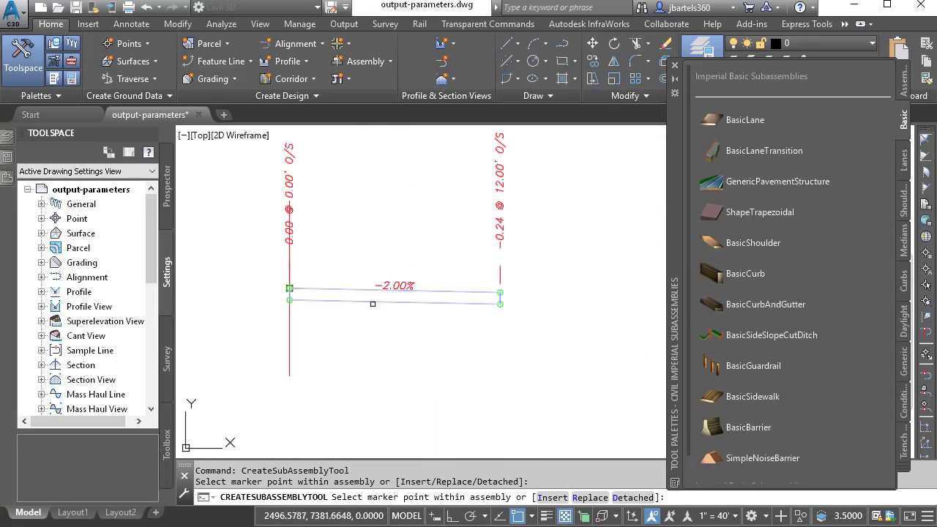
pyautogui.click(459, 293)
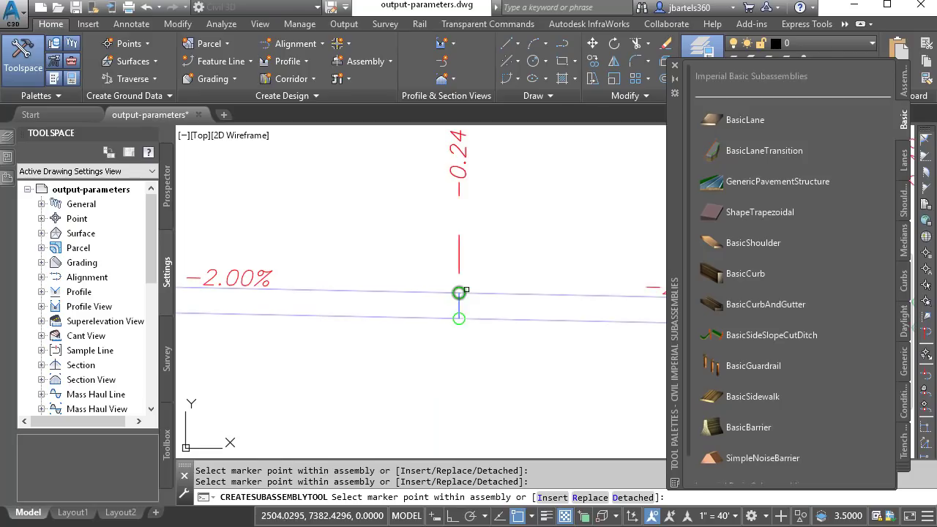
pyautogui.scroll(-3, 542, 341)
pyautogui.moveTo(543, 340); pyautogui.dragTo(450, 342, button='middle')
# Step: Cap the second lane's 24' end with an UrbanCurbGutterGeneral curb, extending Sample to 28.00'
pyautogui.press('Escape')
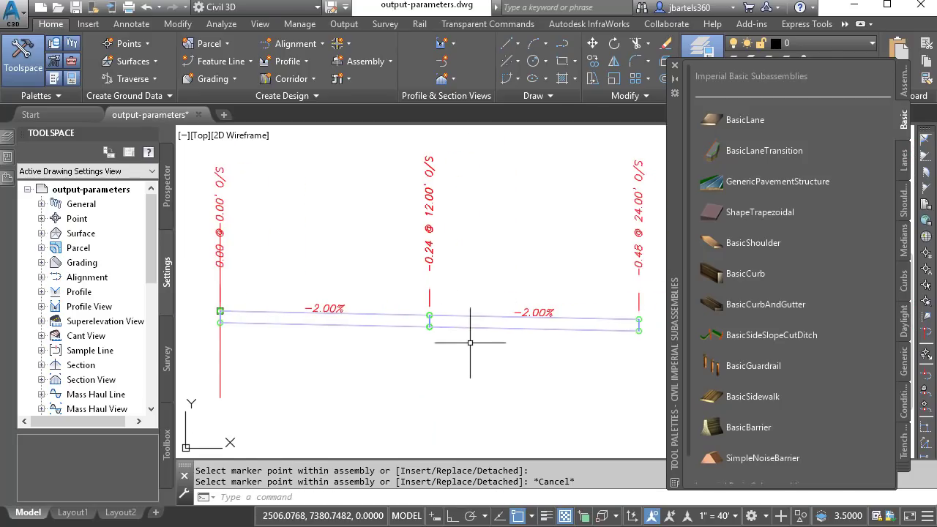
pyautogui.click(901, 283)
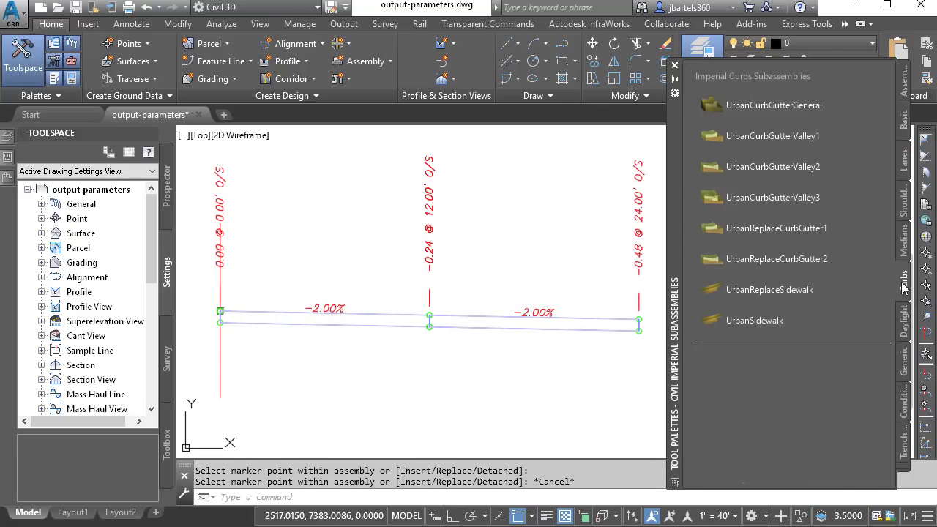
pyautogui.click(714, 105)
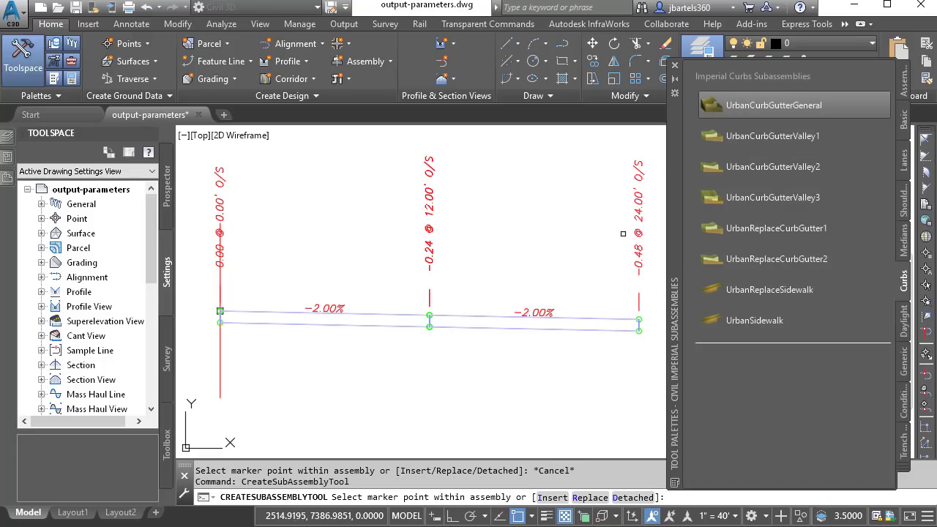
pyautogui.moveTo(595, 234); pyautogui.dragTo(464, 240, button='middle')
pyautogui.scroll(4, 513, 312)
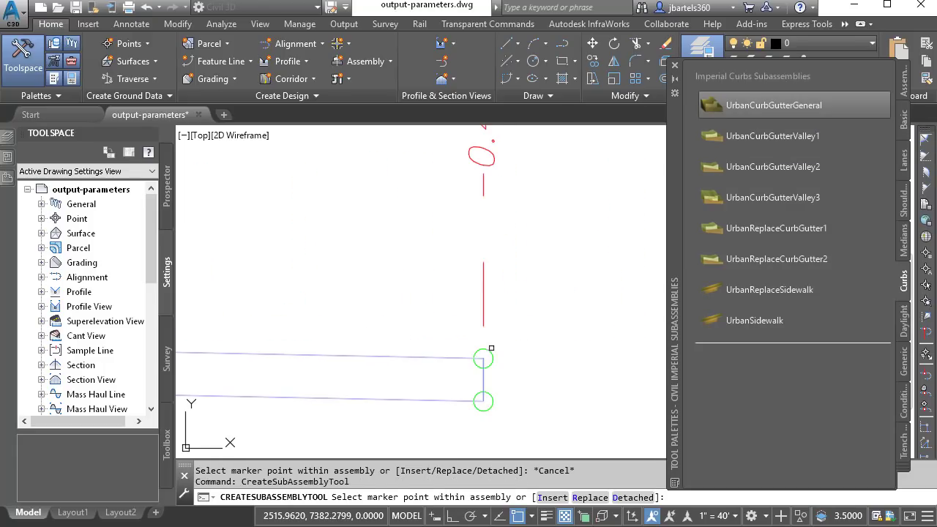
pyautogui.scroll(-5, 491, 349)
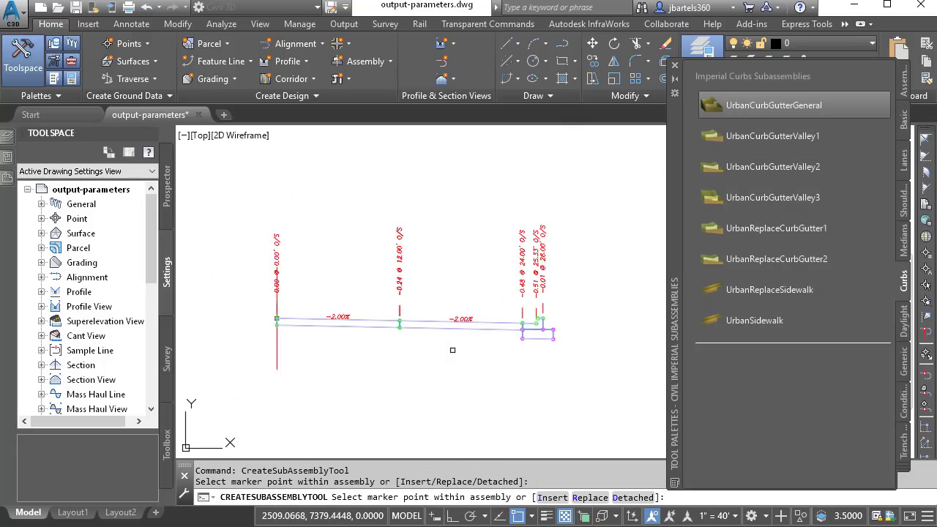
pyautogui.press('Escape')
pyautogui.press('Escape')
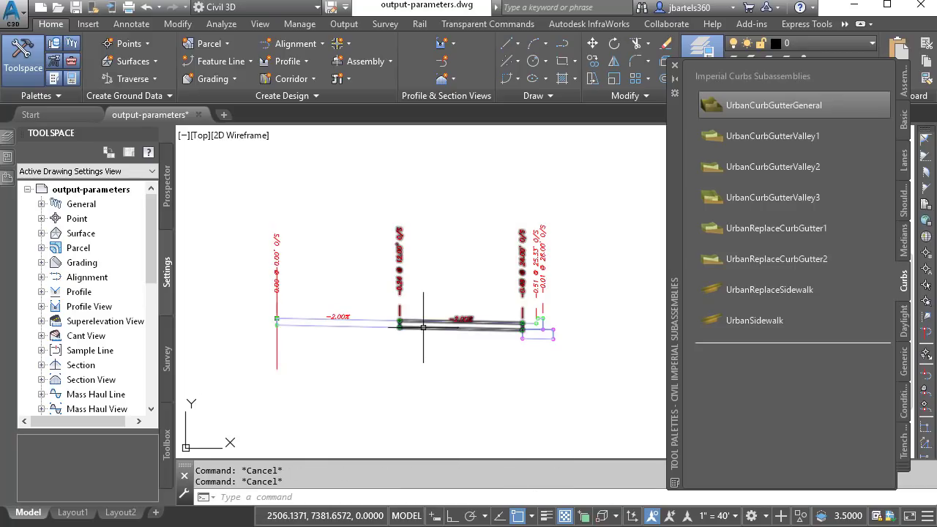
# Step: Rename the two lane subassemblies in Properties, entering 'Lane1' as each name
pyautogui.click(381, 327)
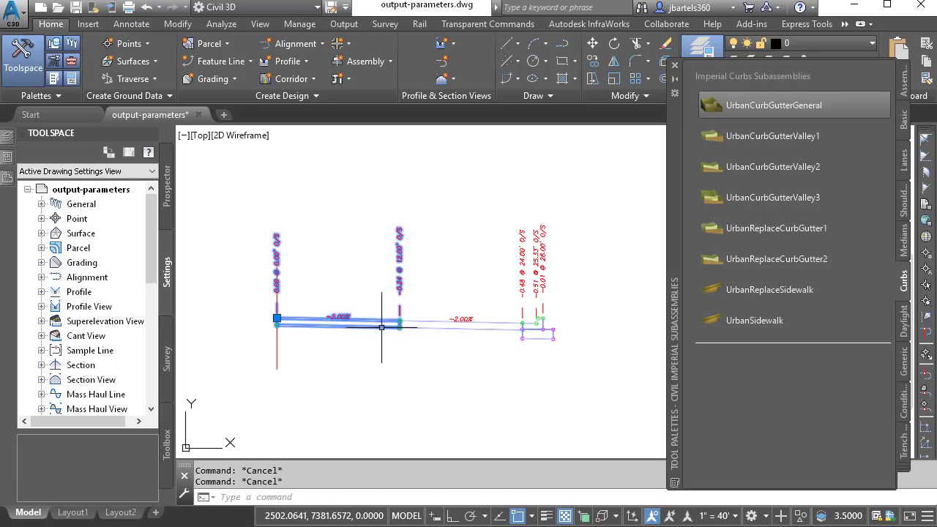
pyautogui.hotkey('ctrl', '1')
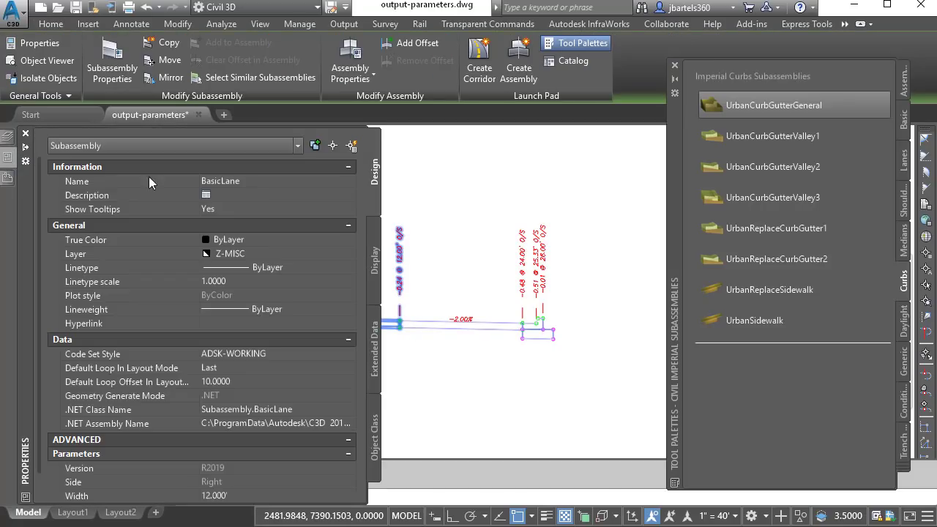
pyautogui.click(220, 181)
pyautogui.write('Lane')
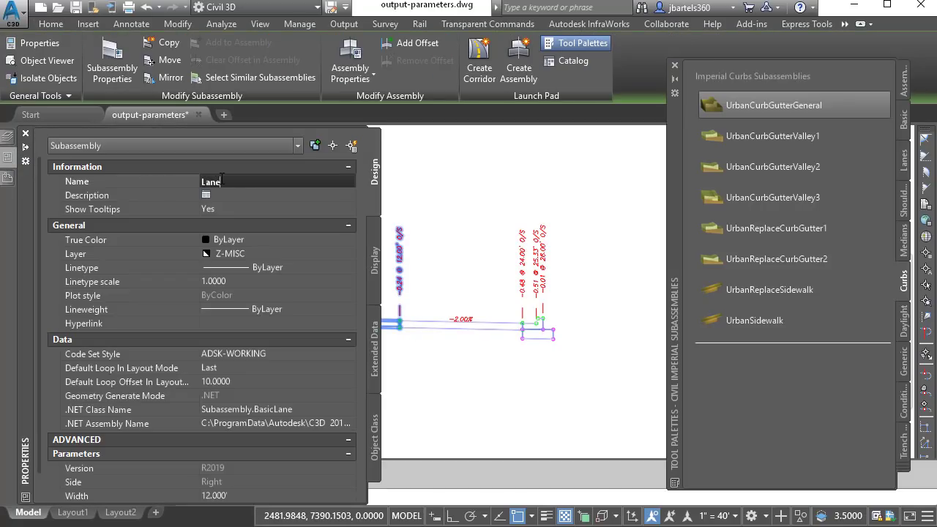
pyautogui.write('1')
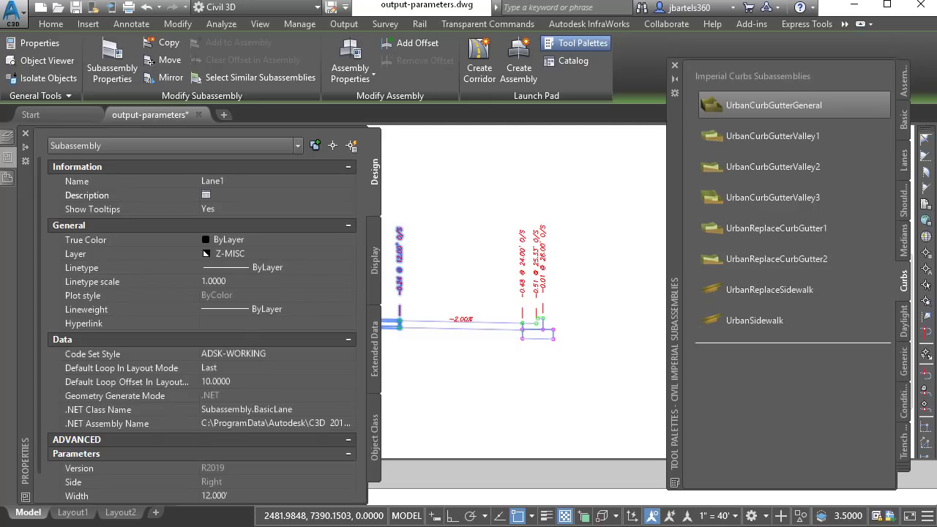
pyautogui.press('Return')
pyautogui.press('Escape')
pyautogui.click(454, 322)
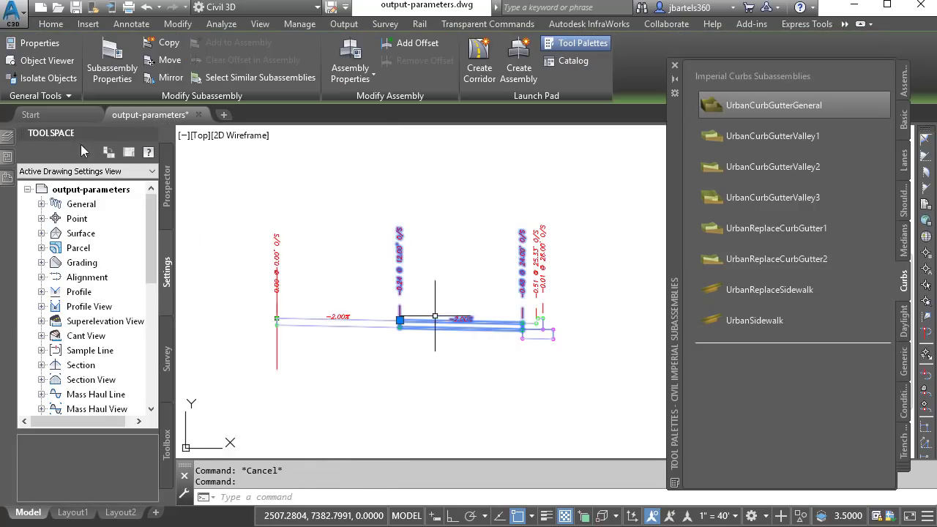
pyautogui.moveTo(7, 160)
pyautogui.click(205, 181)
pyautogui.write('Lan')
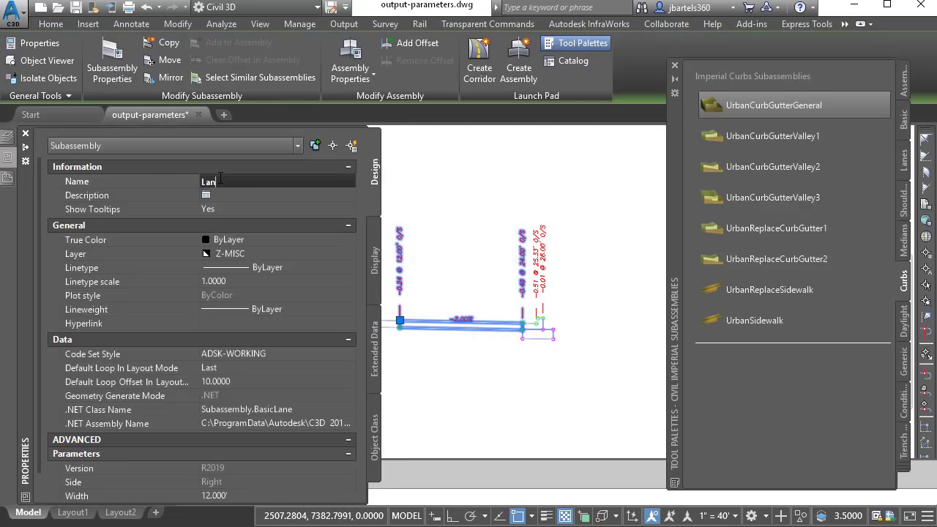
pyautogui.write('e1')
pyautogui.press('Return')
pyautogui.press('Escape')
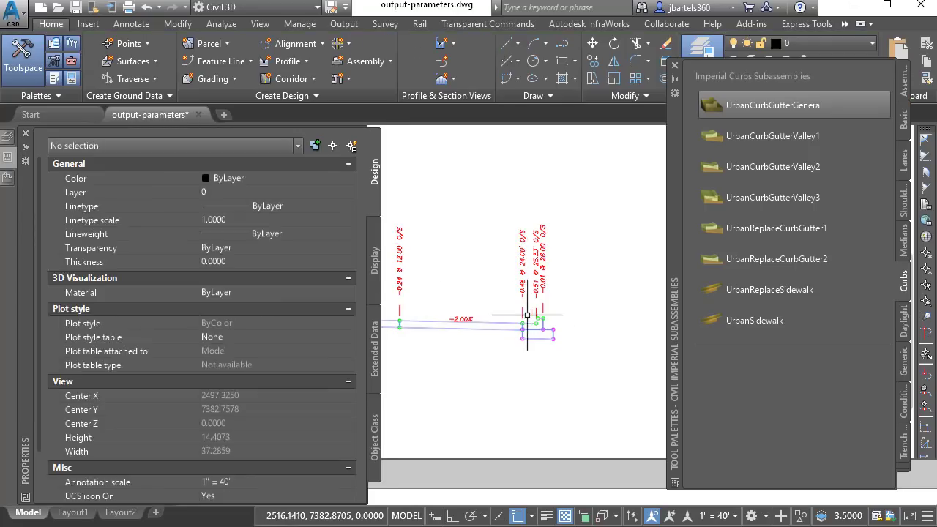
# Step: Rename the curb-and-gutter subassembly to 'CG'
pyautogui.click(537, 324)
pyautogui.moveTo(7, 160)
pyautogui.click(235, 180)
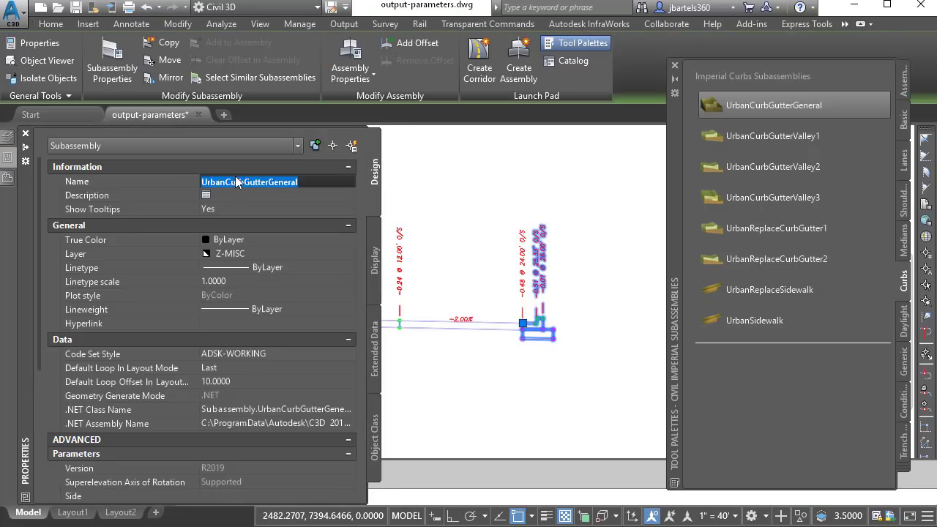
pyautogui.write('CG')
pyautogui.press('Return')
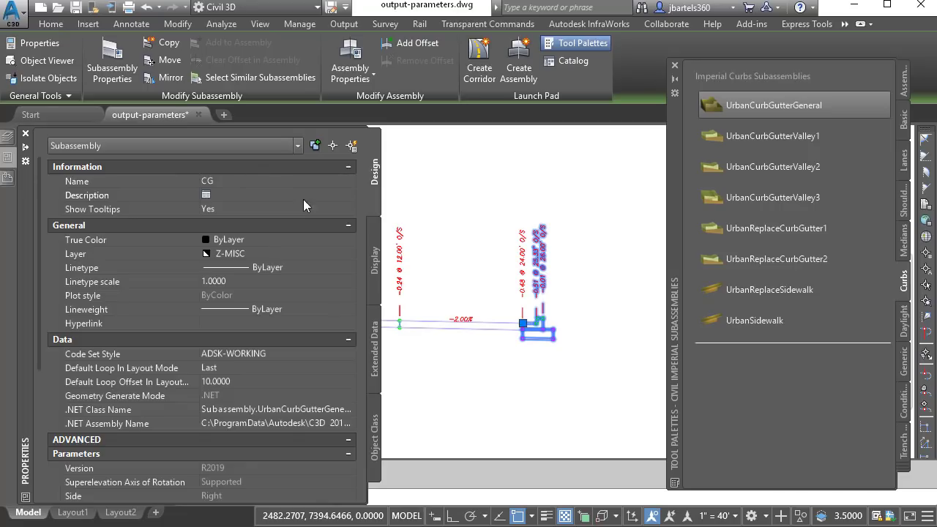
pyautogui.press('Escape')
pyautogui.scroll(3, 366, 300)
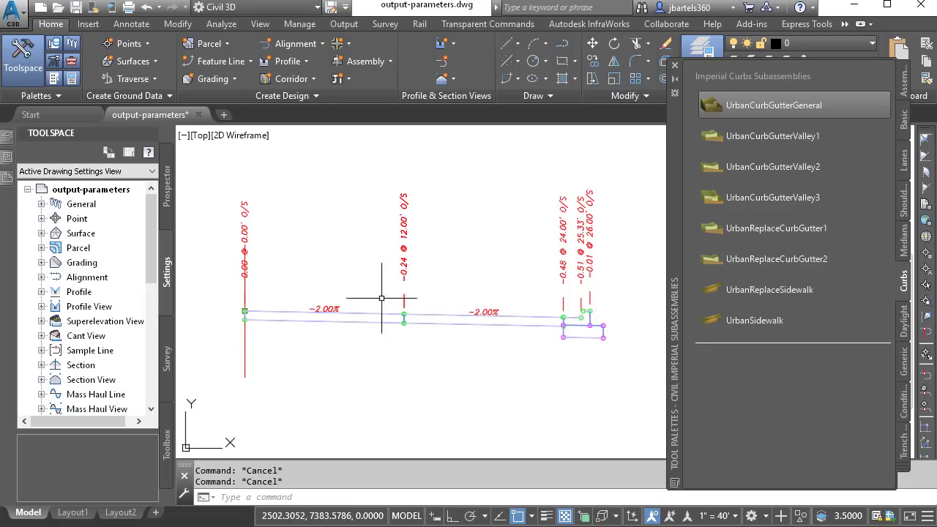
# Step: Set the first lane's slope to -6.00% in the Properties palette
pyautogui.click(359, 308)
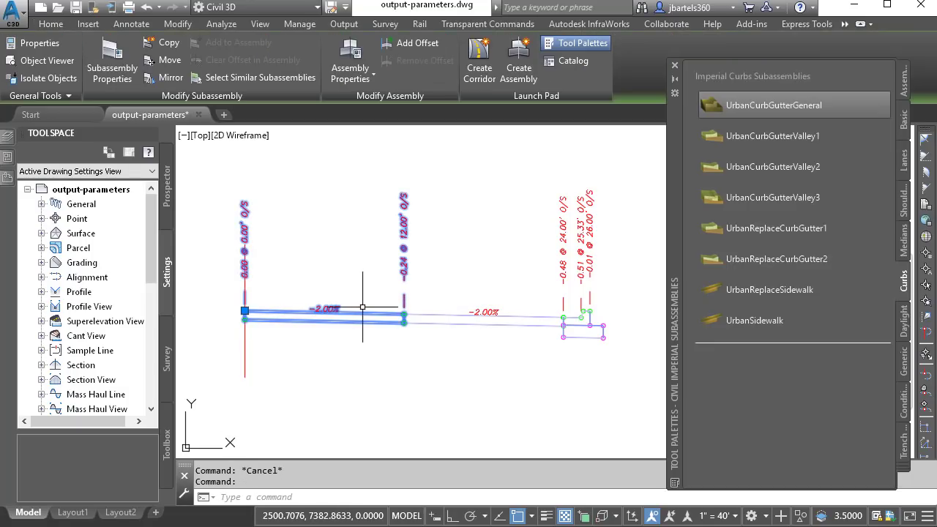
pyautogui.moveTo(5, 159)
pyautogui.scroll(-2, 224, 340)
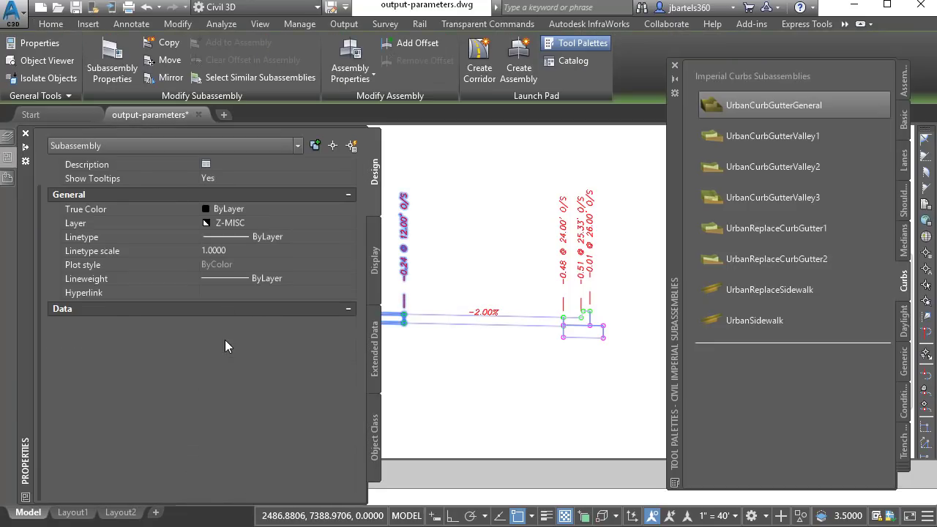
pyautogui.click(237, 492)
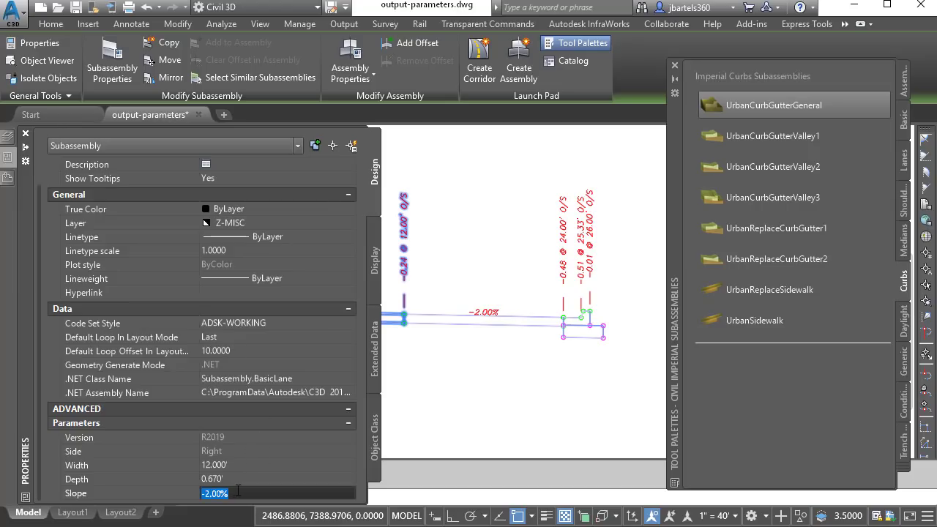
pyautogui.write('-6')
pyautogui.press('Return')
pyautogui.press('Escape')
pyautogui.press('Escape')
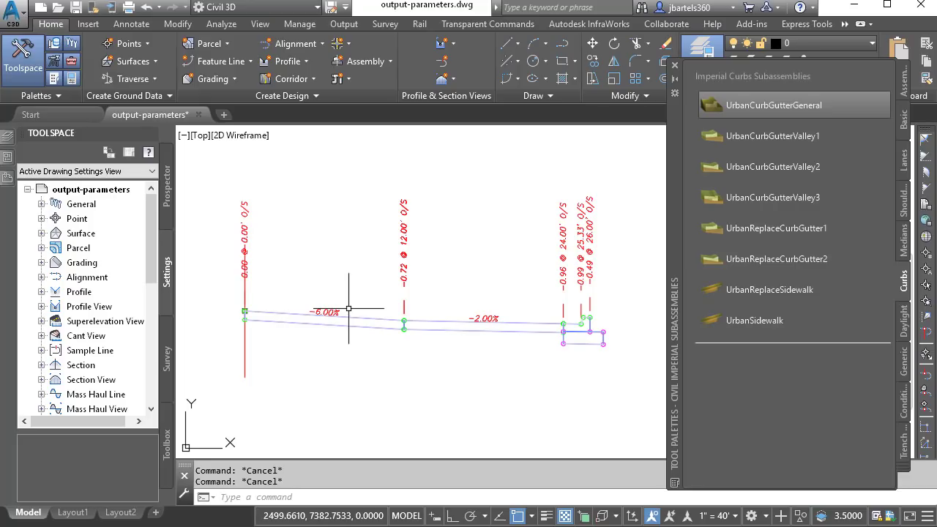
# Step: Open the Help page for BasicLane from the Basic tool palette tab
pyautogui.click(903, 120)
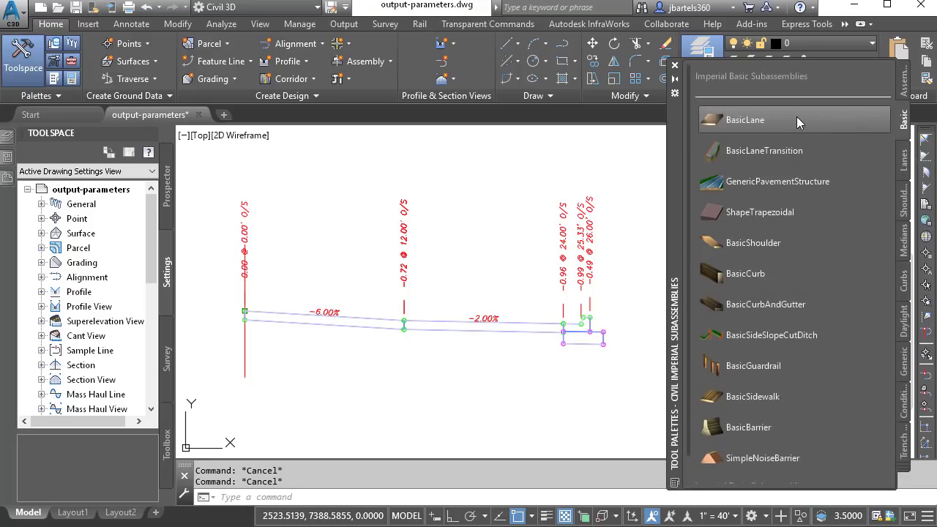
pyautogui.click(738, 122)
pyautogui.rightClick(738, 122)
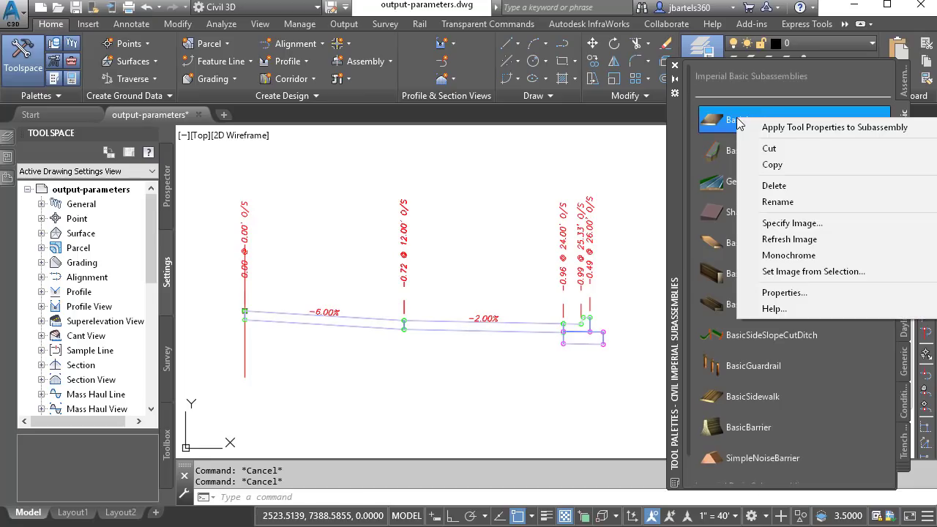
pyautogui.click(763, 311)
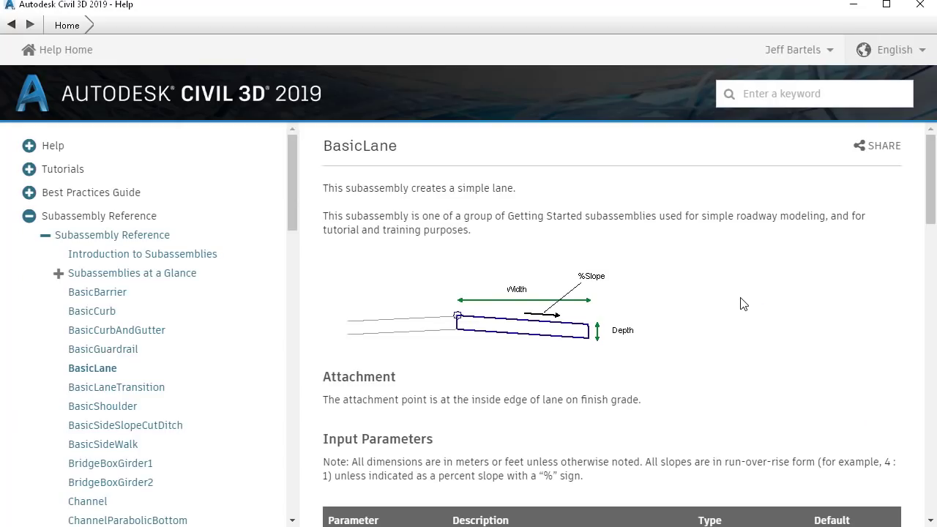
# Step: Scroll BasicLane Help to the Output Parameters table: Side, Width, Depth and %Slope
pyautogui.scroll(-4, 751, 303)
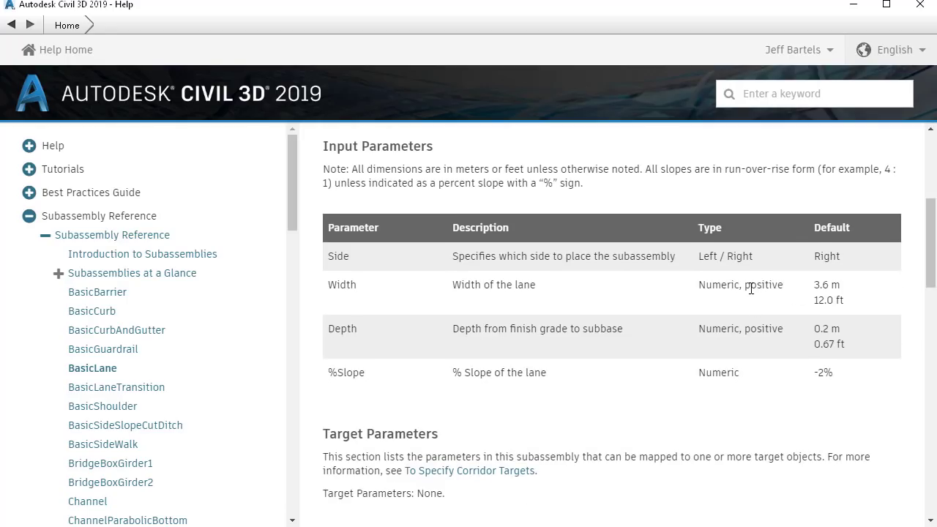
pyautogui.scroll(-3, 752, 287)
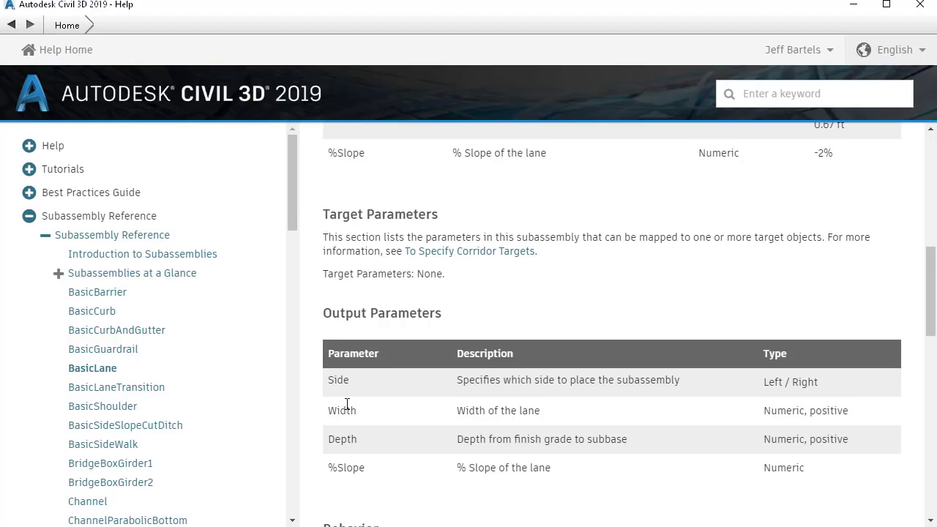
# Step: Close Help and the tool palette, zoom in, and select the Sample assembly baseline
pyautogui.click(919, 4)
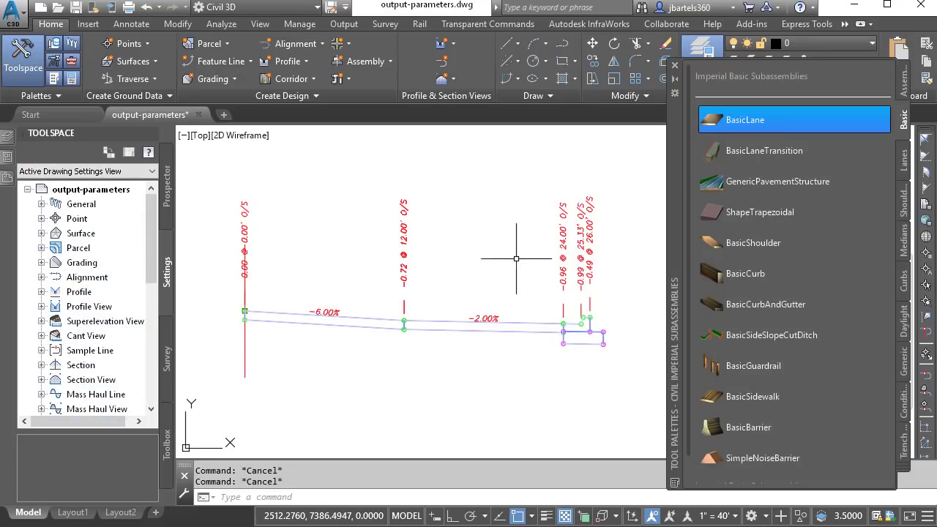
pyautogui.click(674, 65)
pyautogui.scroll(2, 345, 288)
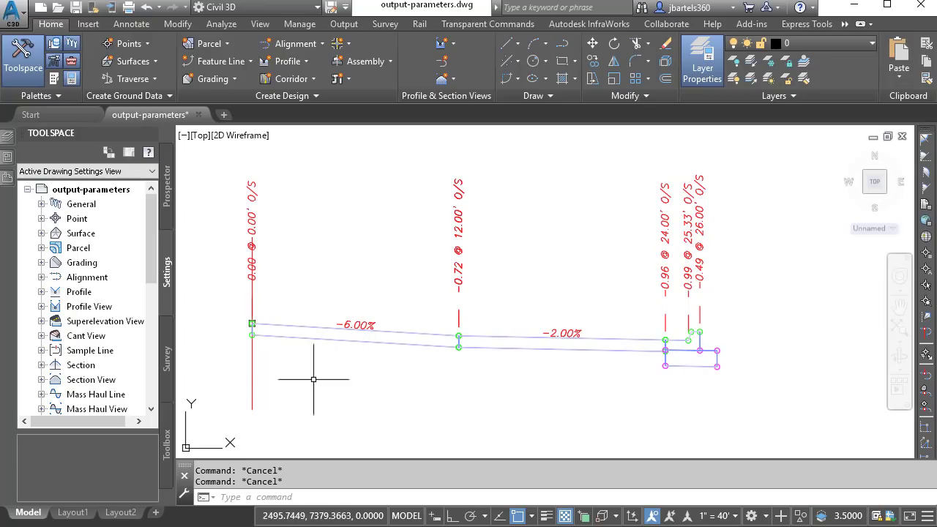
pyautogui.click(253, 366)
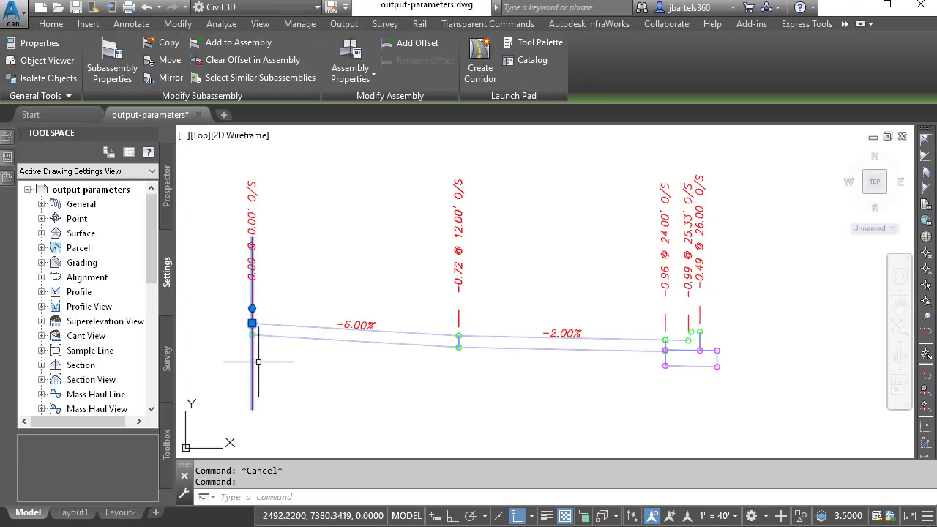
# Step: In Assembly Properties > Construction, make Lane2's Slope take its value from Lane1.Slope
pyautogui.click(346, 46)
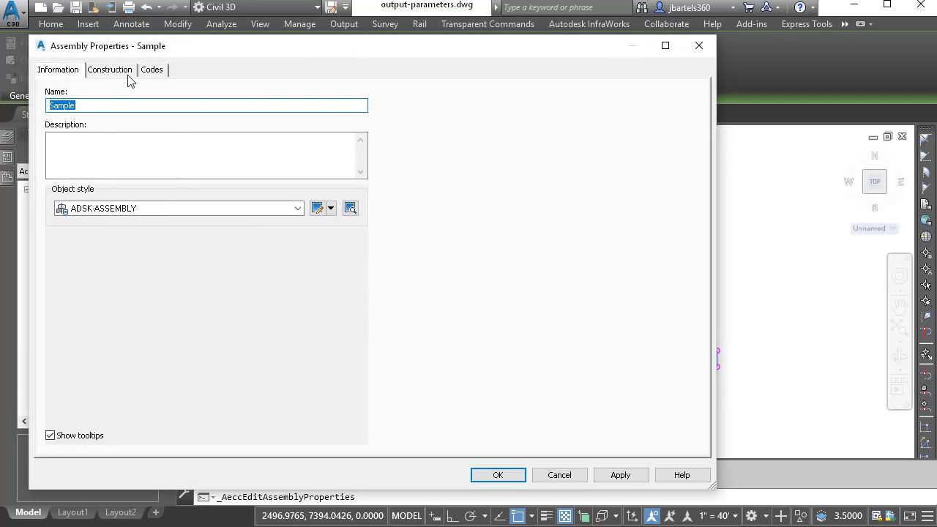
pyautogui.click(114, 70)
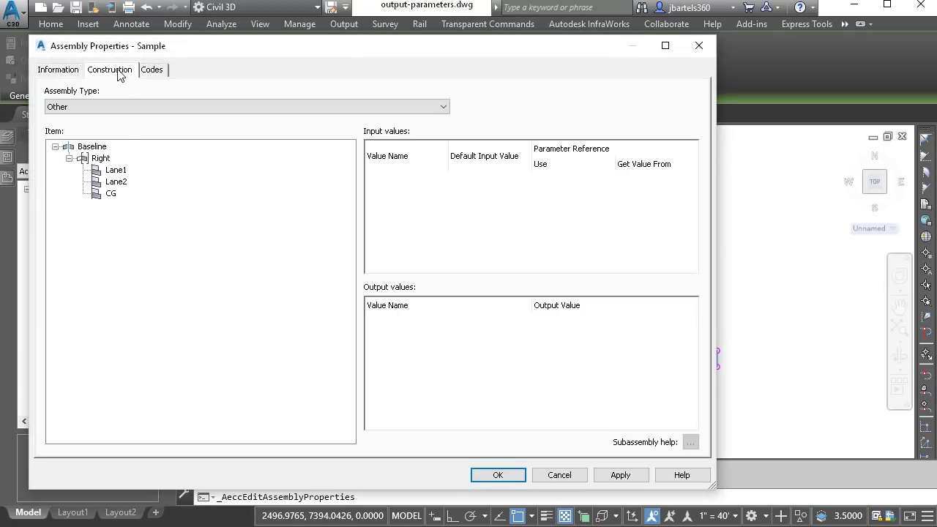
pyautogui.click(121, 184)
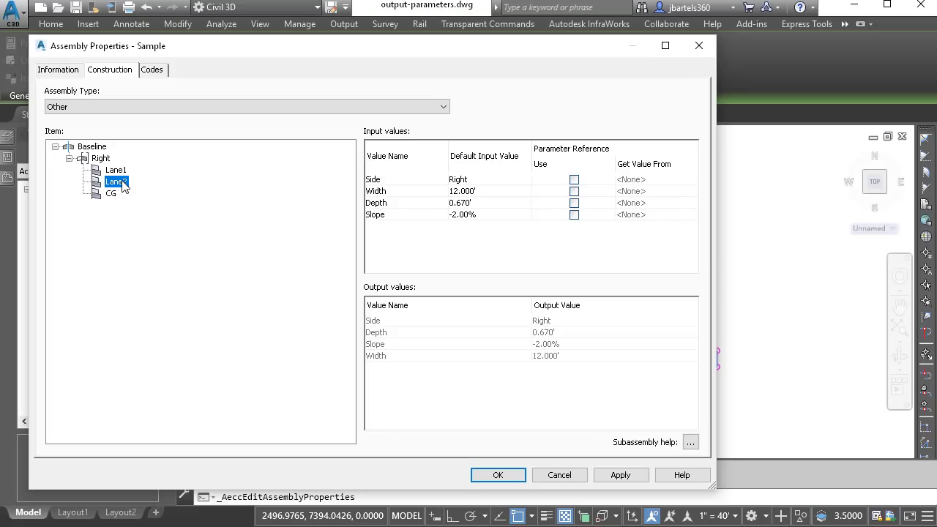
pyautogui.click(463, 215)
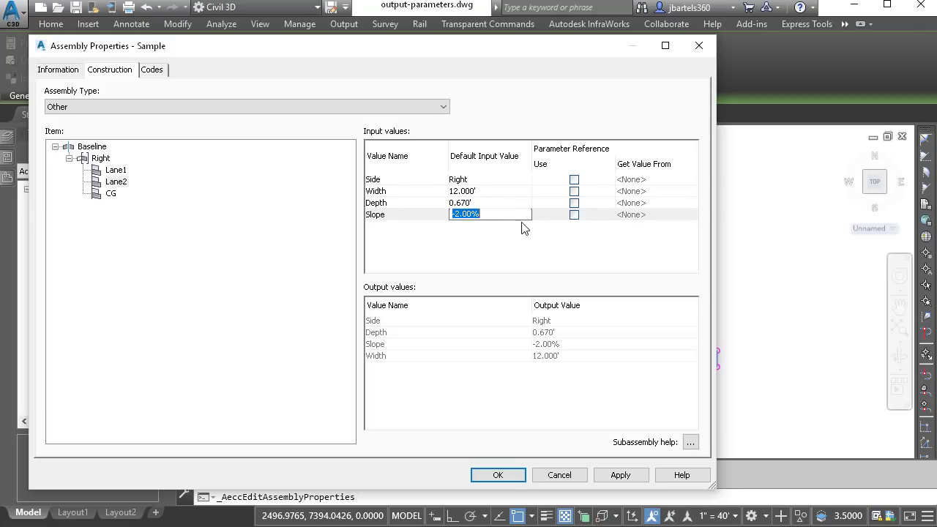
pyautogui.click(574, 216)
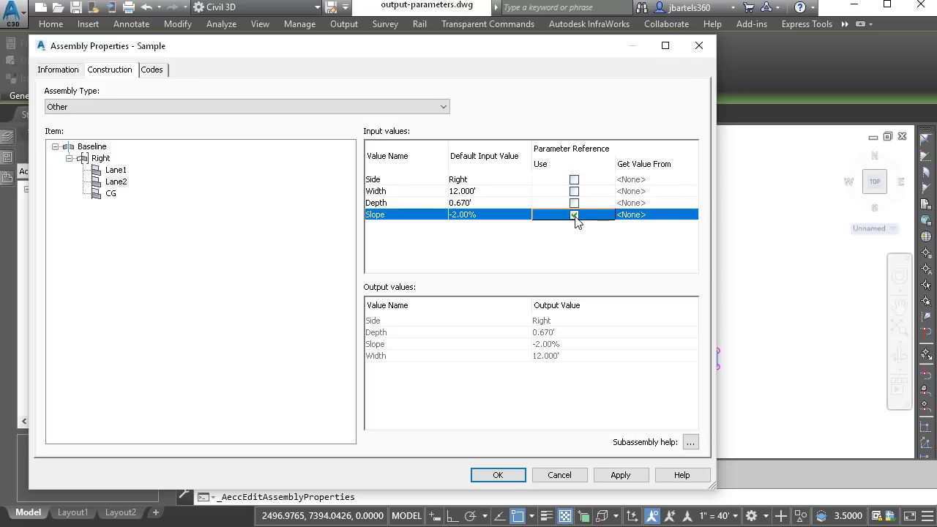
pyautogui.click(632, 216)
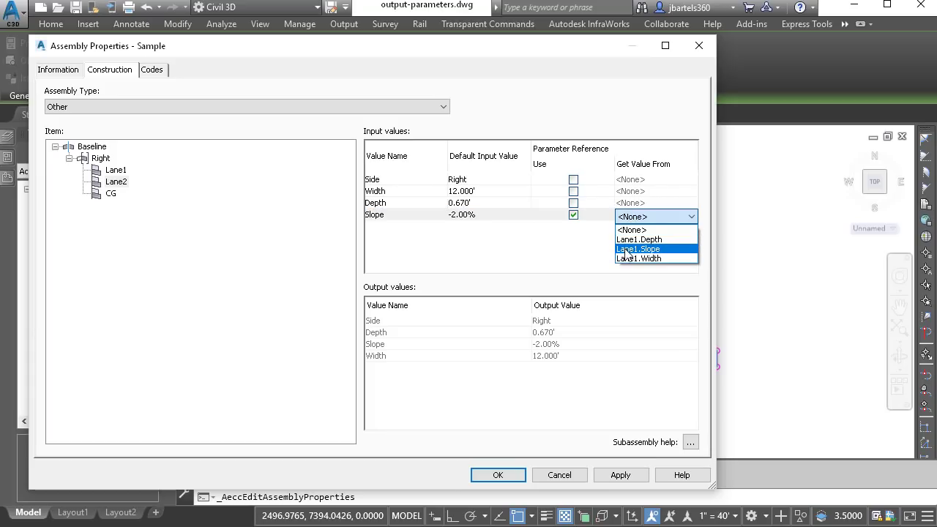
pyautogui.click(628, 249)
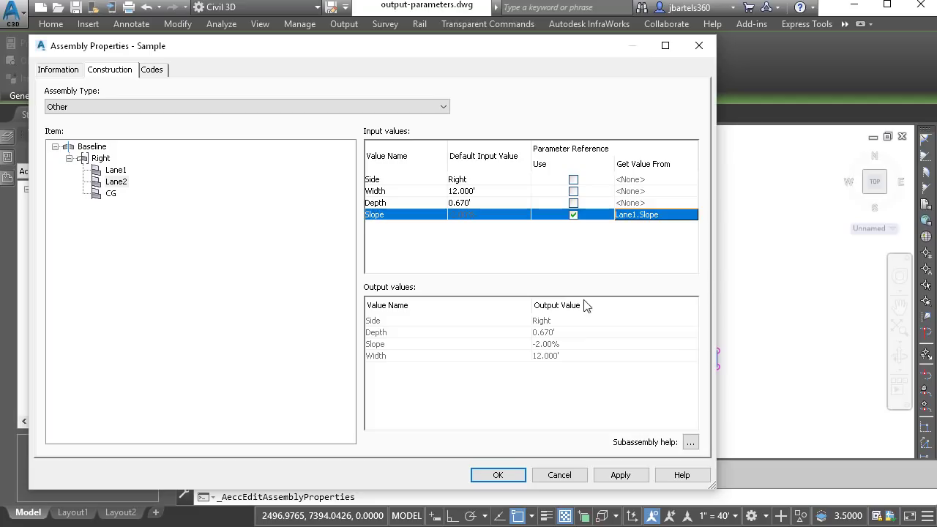
# Step: Apply the assembly properties, then set Lane1's slope to 2 so both lanes slope 2.00%
pyautogui.click(497, 475)
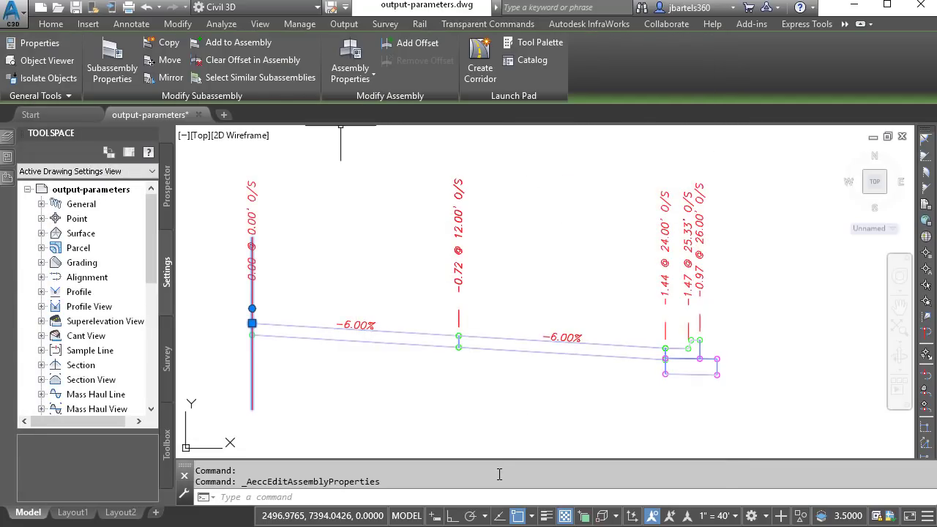
pyautogui.press('Escape')
pyautogui.press('Escape')
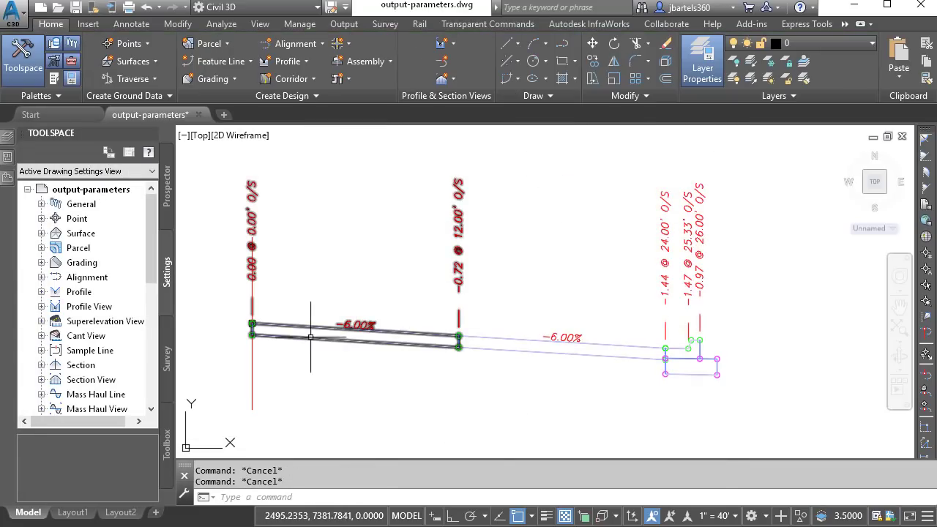
pyautogui.click(304, 324)
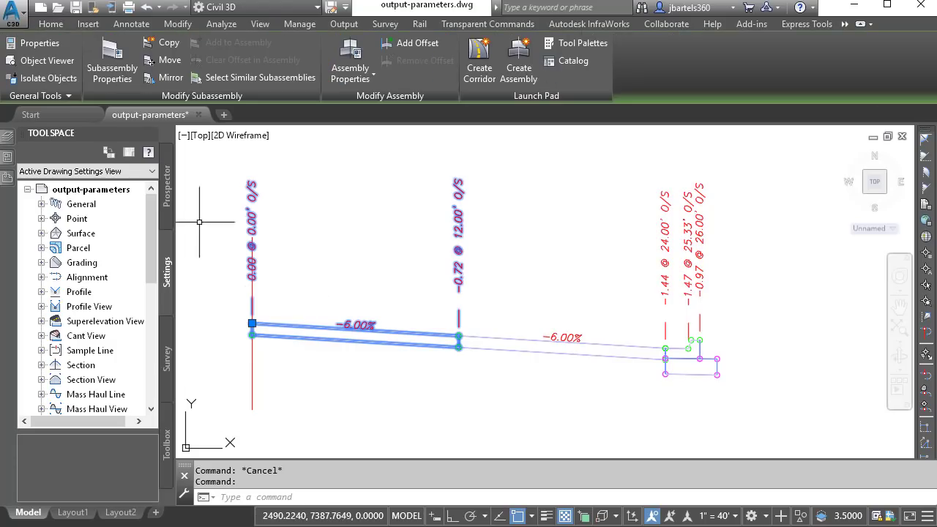
pyautogui.hotkey('ctrl', '1')
pyautogui.scroll(-2, 188, 345)
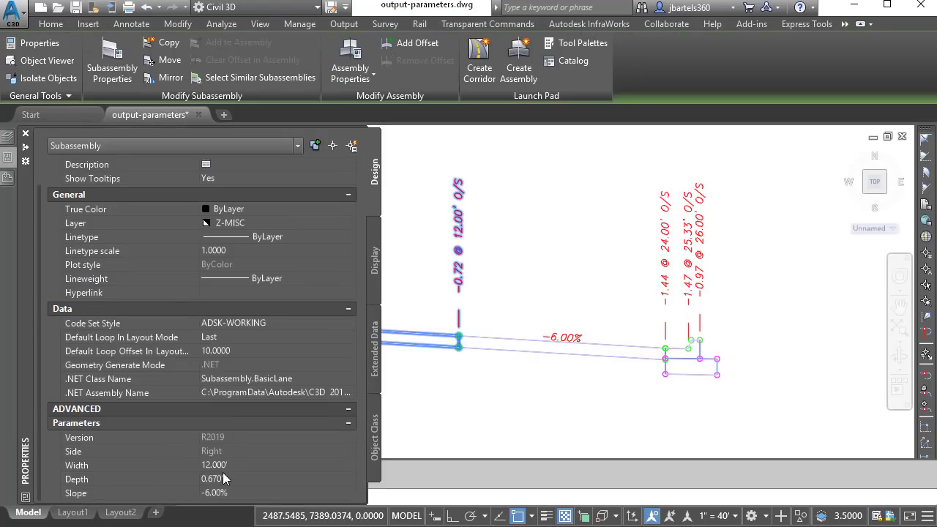
pyautogui.click(238, 493)
pyautogui.write('2')
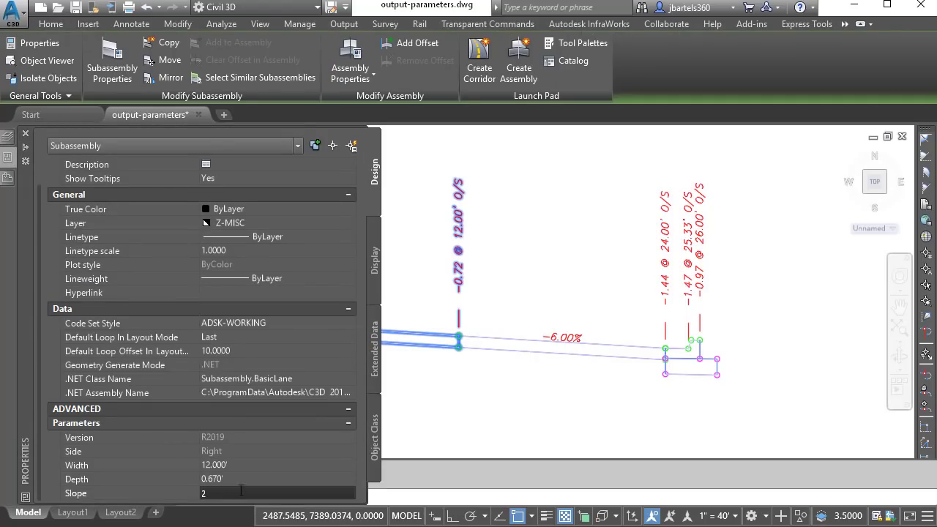
pyautogui.press('Return')
pyautogui.hotkey('ctrl', '1')
pyautogui.press('Escape')
pyautogui.press('Escape')
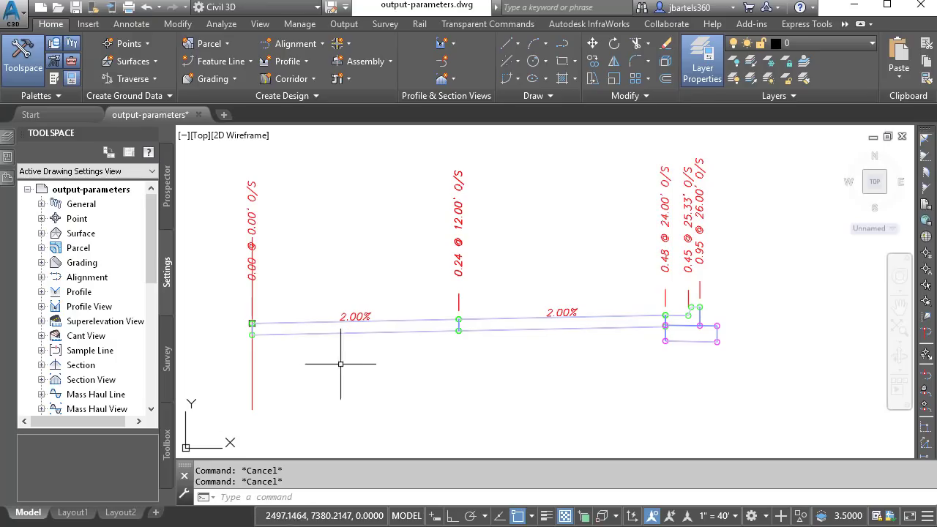
# Step: In Sample's Assembly Properties > Construction, make Lane2's Depth take its value from Lane1.Depth
pyautogui.click(253, 351)
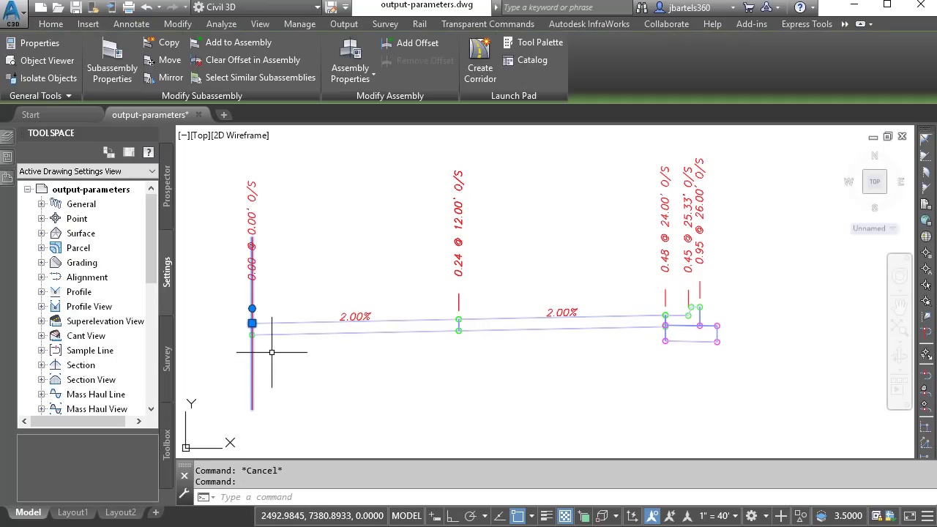
pyautogui.click(351, 62)
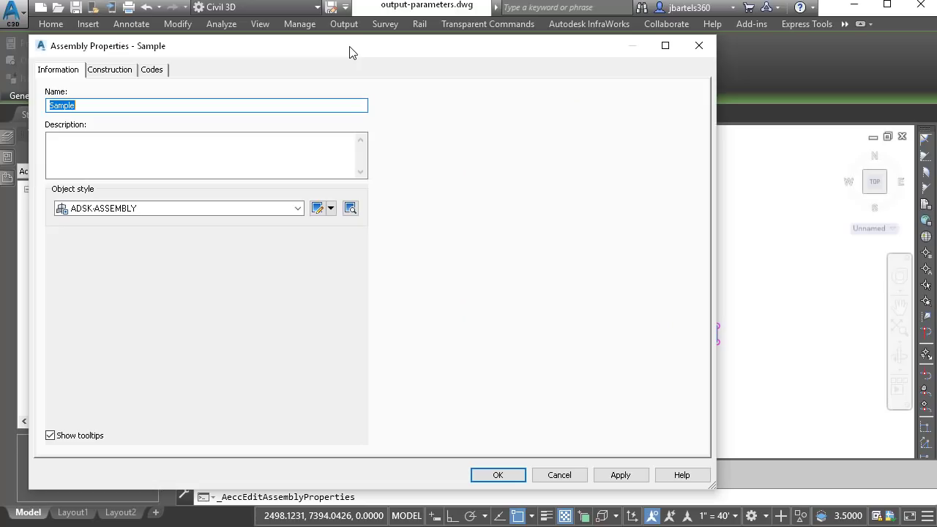
pyautogui.click(125, 73)
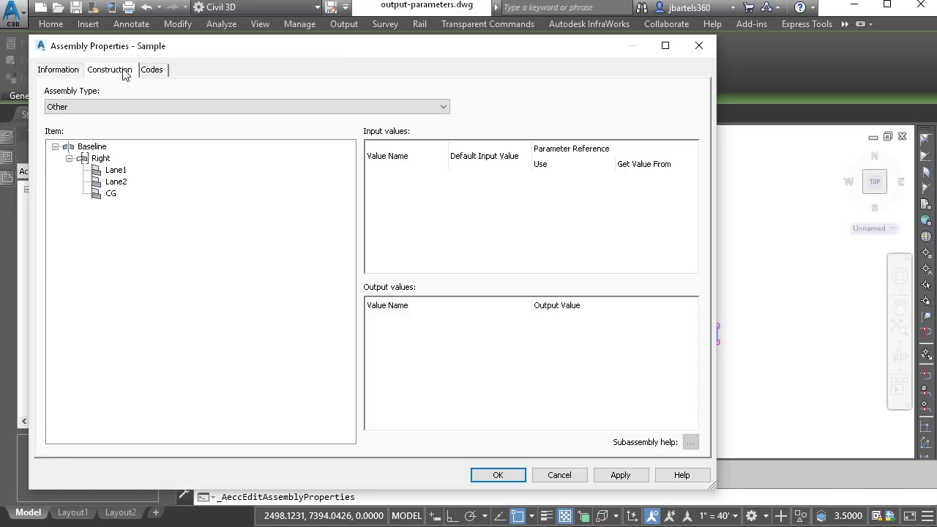
pyautogui.click(116, 181)
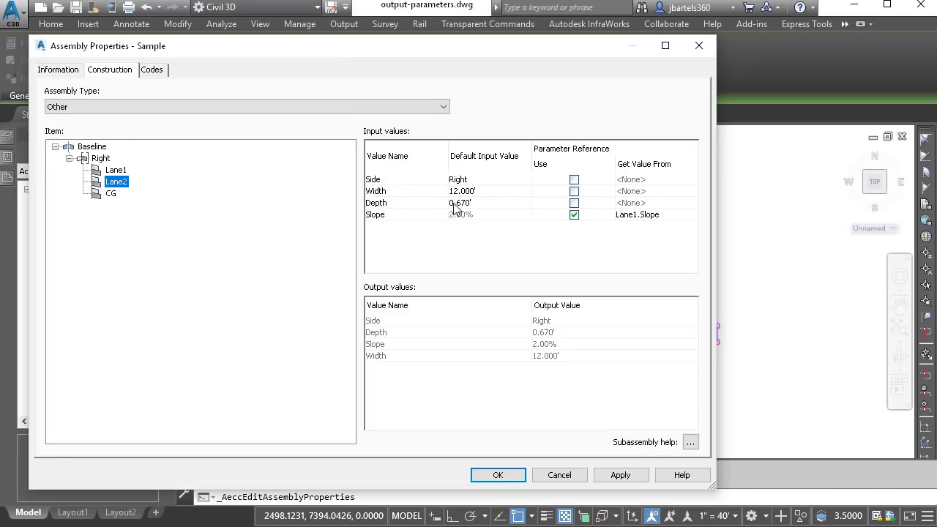
pyautogui.click(574, 203)
pyautogui.click(625, 205)
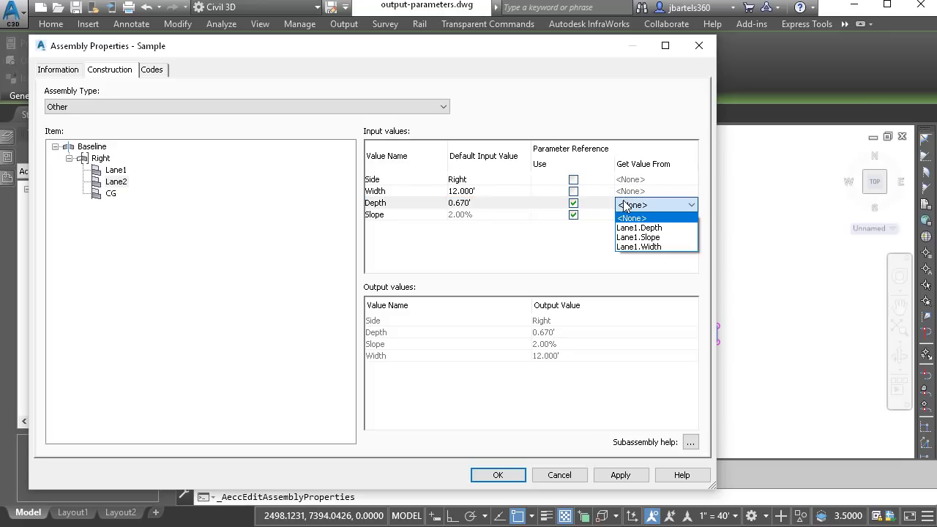
pyautogui.click(629, 227)
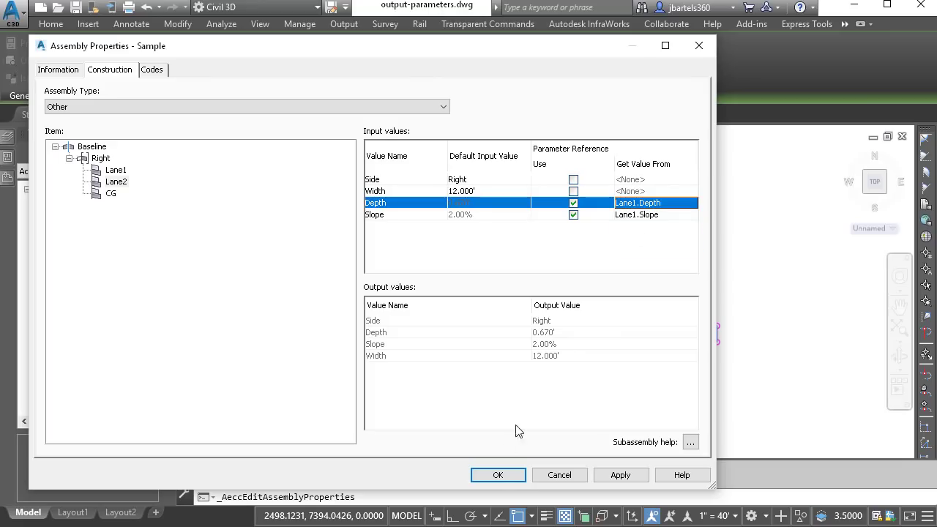
pyautogui.click(498, 475)
pyautogui.press('Escape')
pyautogui.press('Escape')
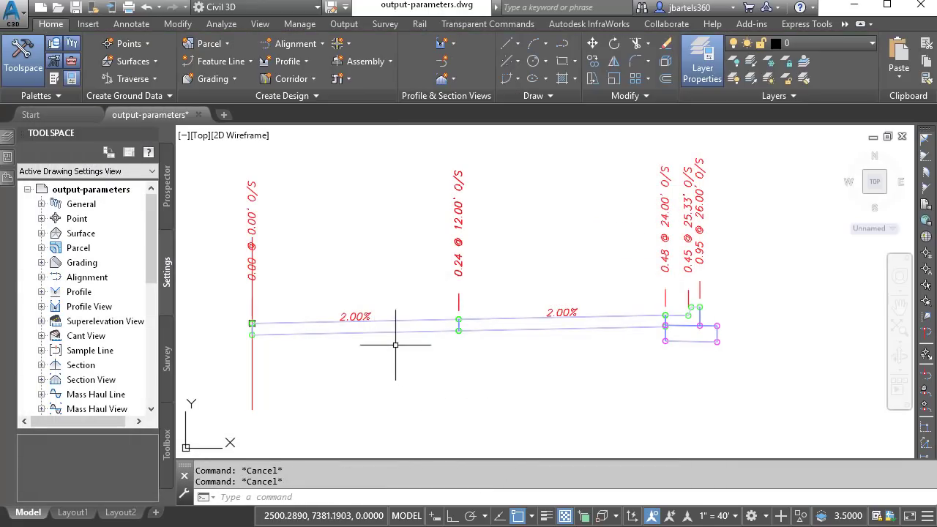
# Step: Set Lane1's depth to 1.5' in the Properties palette
pyautogui.click(386, 333)
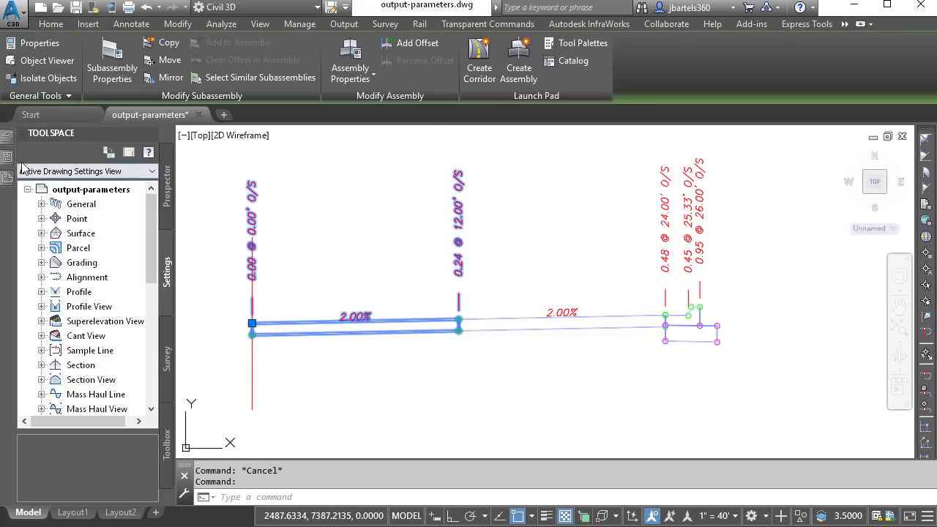
pyautogui.moveTo(7, 170)
pyautogui.scroll(-2, 166, 364)
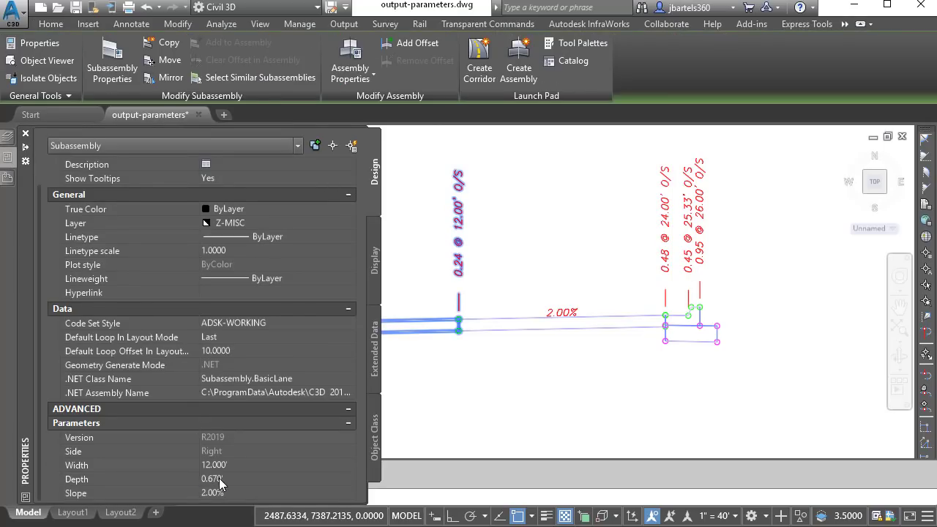
pyautogui.click(220, 480)
pyautogui.write('1')
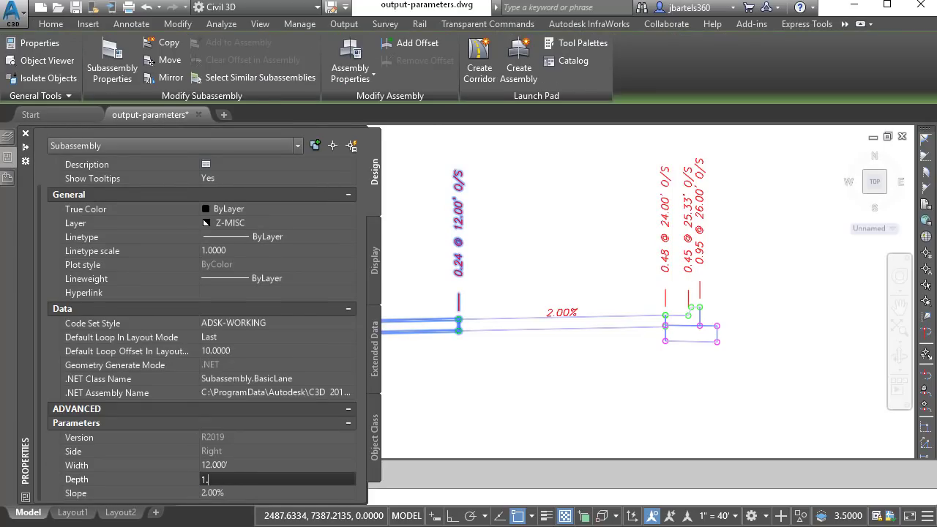
pyautogui.write('.5')
pyautogui.press('Return')
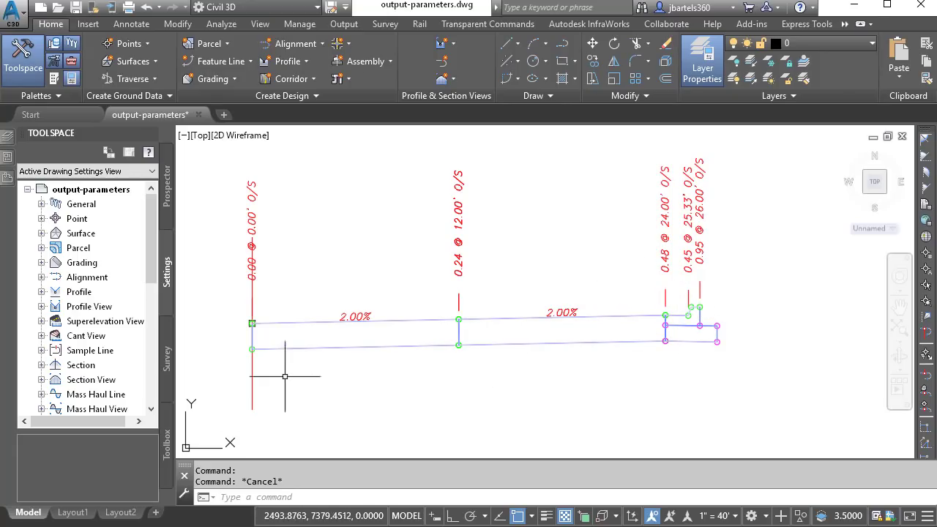
# Step: In the Sample assembly's Construction properties, set CG's Gutter Slope to reference Lane1.Slope and apply
pyautogui.click(250, 317)
pyautogui.click(346, 76)
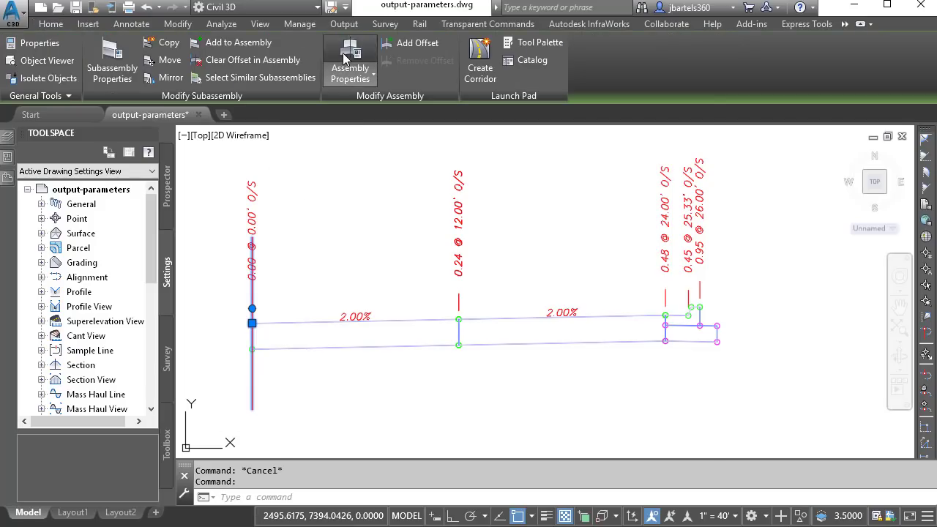
pyautogui.click(119, 73)
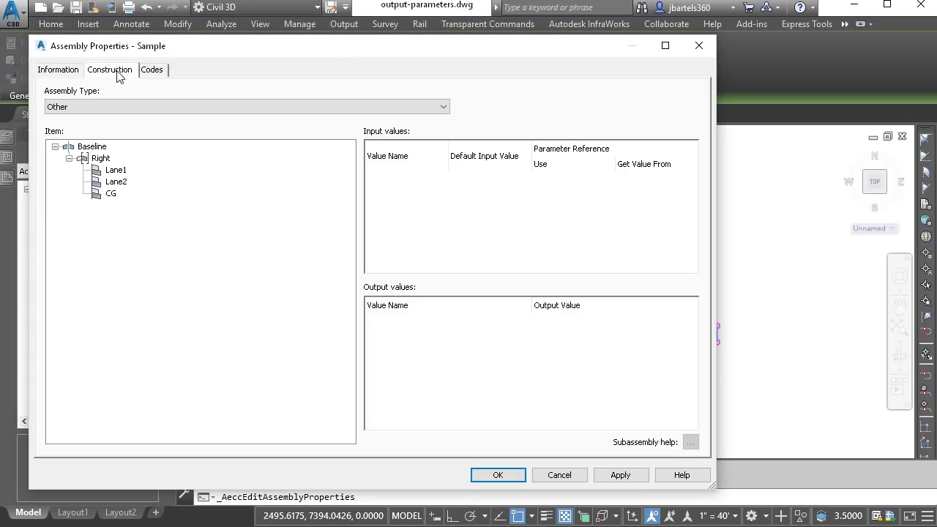
pyautogui.click(110, 194)
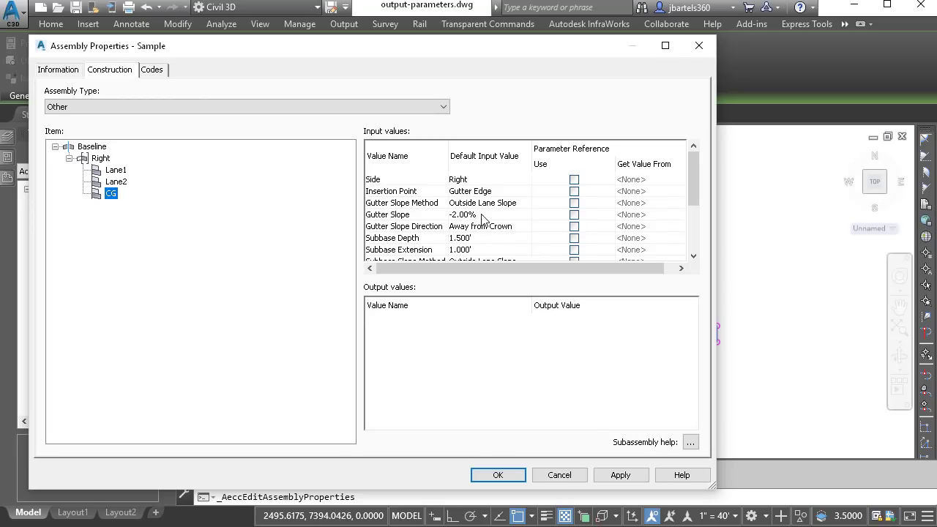
pyautogui.click(574, 215)
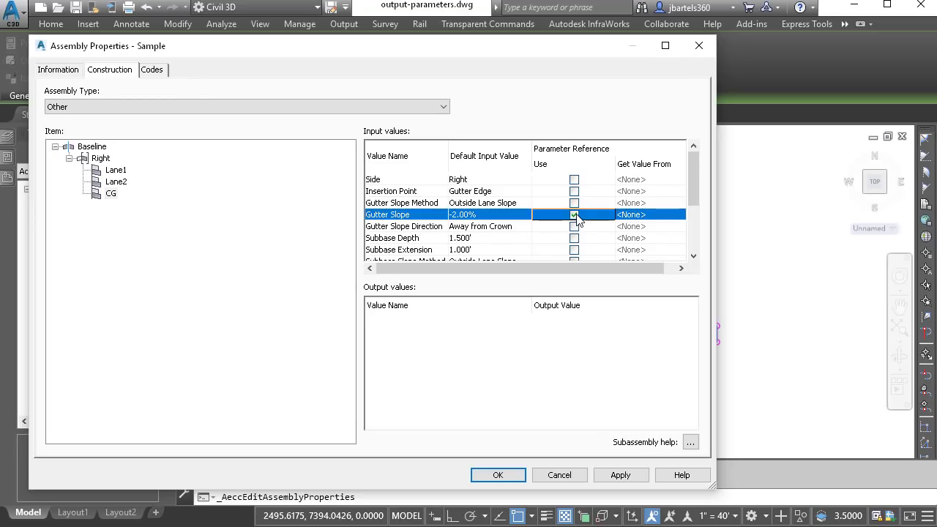
pyautogui.click(626, 217)
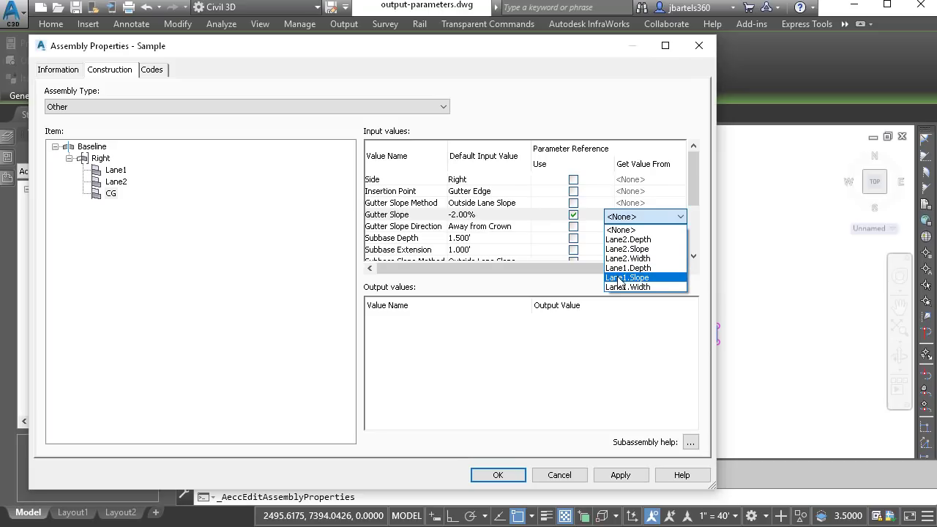
pyautogui.click(619, 278)
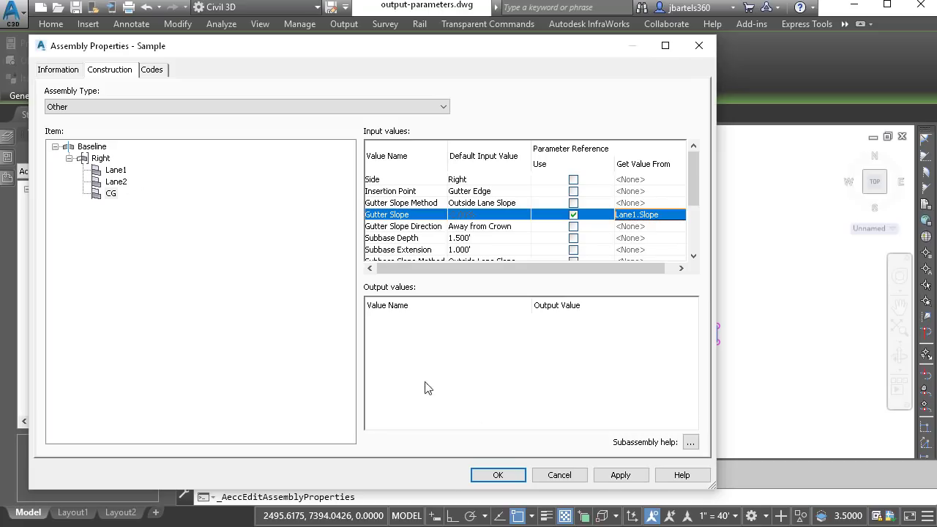
pyautogui.click(619, 476)
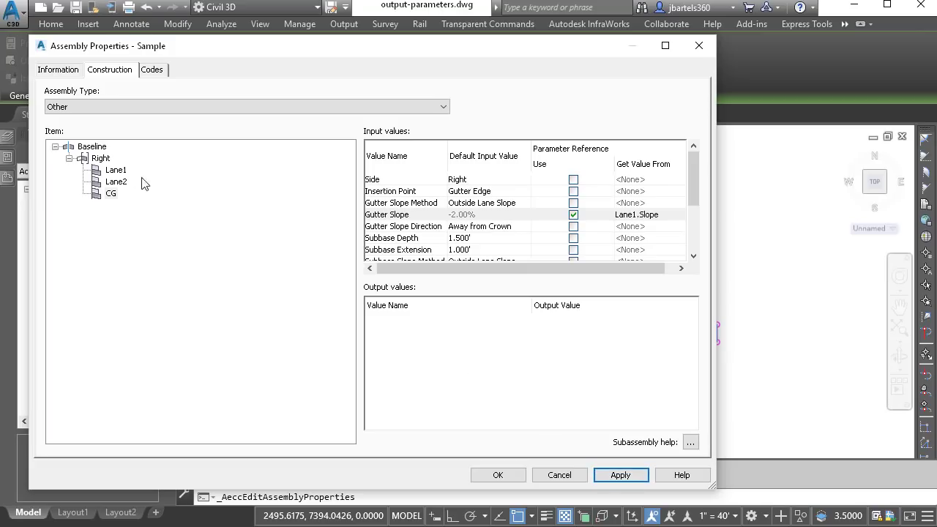
# Step: Inspect the reference sources offered for Lane1's Slope, then leave it unreferenced
pyautogui.click(116, 171)
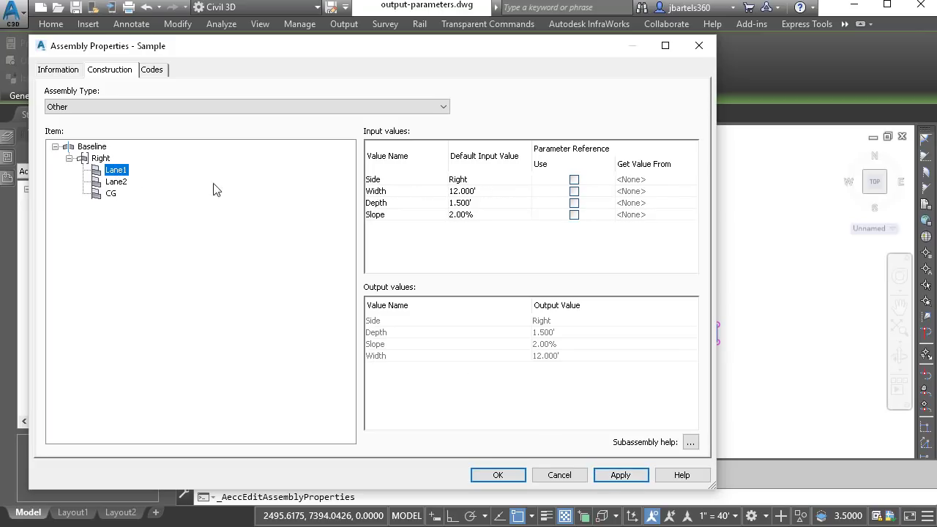
pyautogui.click(574, 216)
pyautogui.click(623, 214)
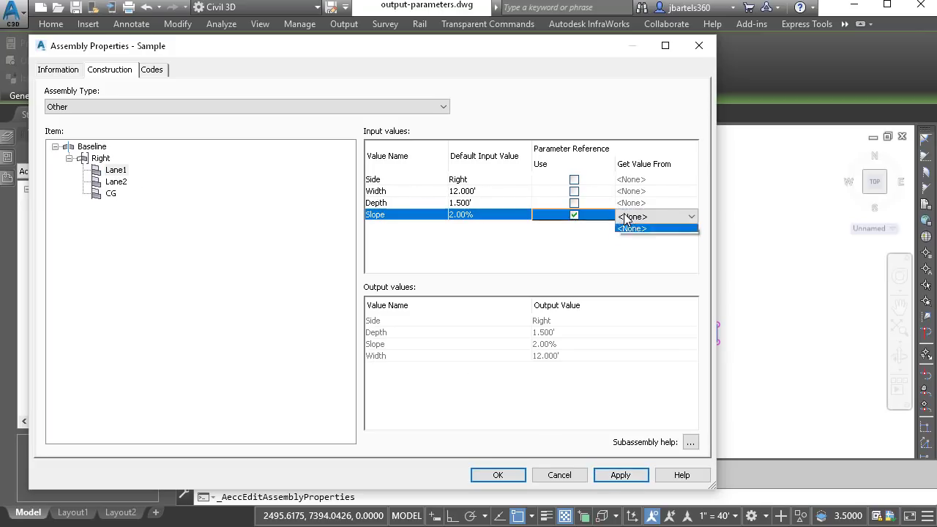
pyautogui.click(574, 215)
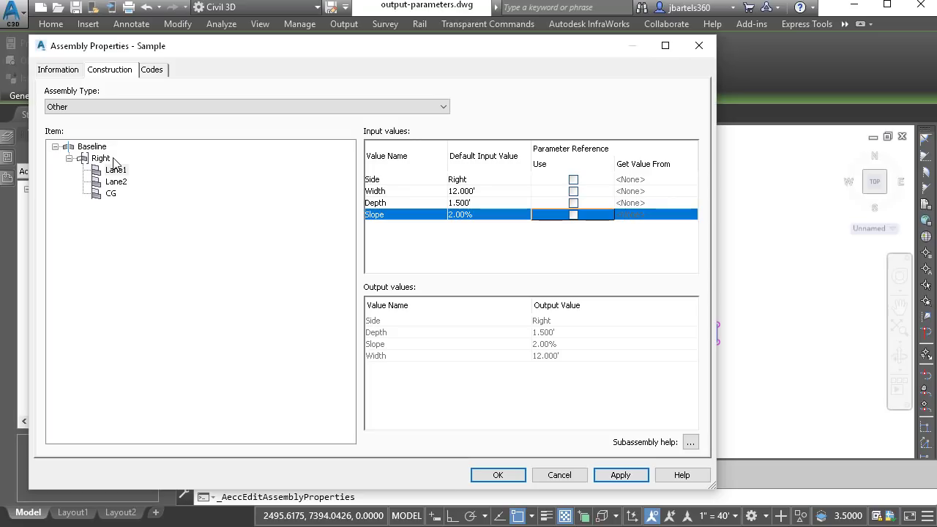
# Step: Close Assembly Properties and set Lane1's Slope to -10 in the Properties palette
pyautogui.click(495, 474)
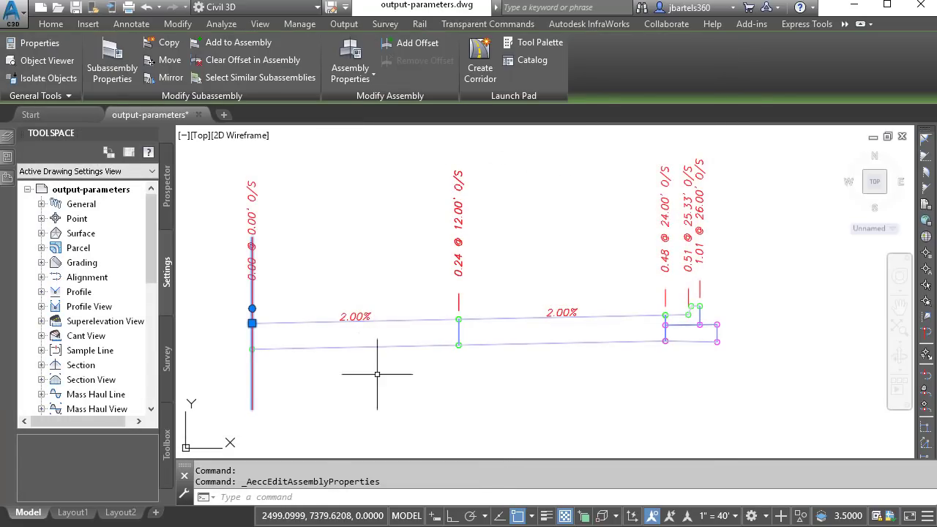
pyautogui.press('Escape')
pyautogui.press('Escape')
pyautogui.click(315, 347)
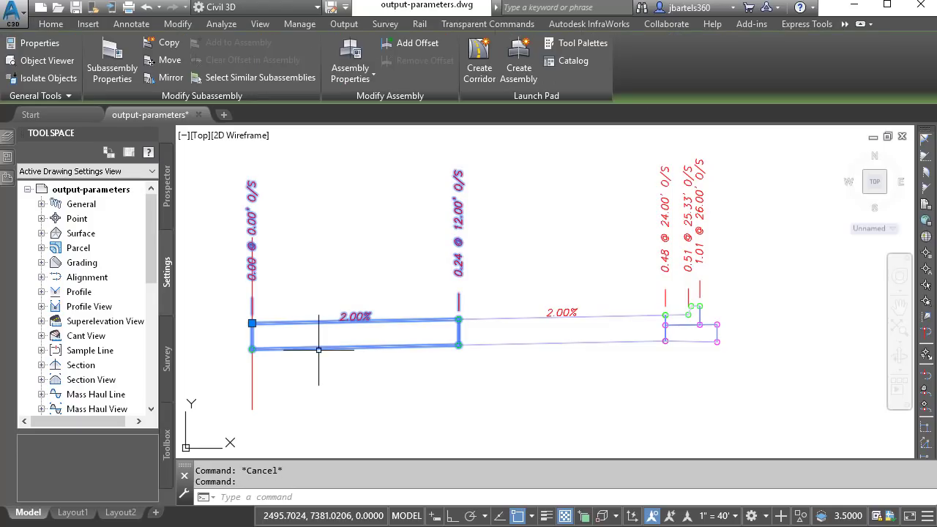
pyautogui.hotkey('ctrl', '1')
pyautogui.scroll(-1, 198, 388)
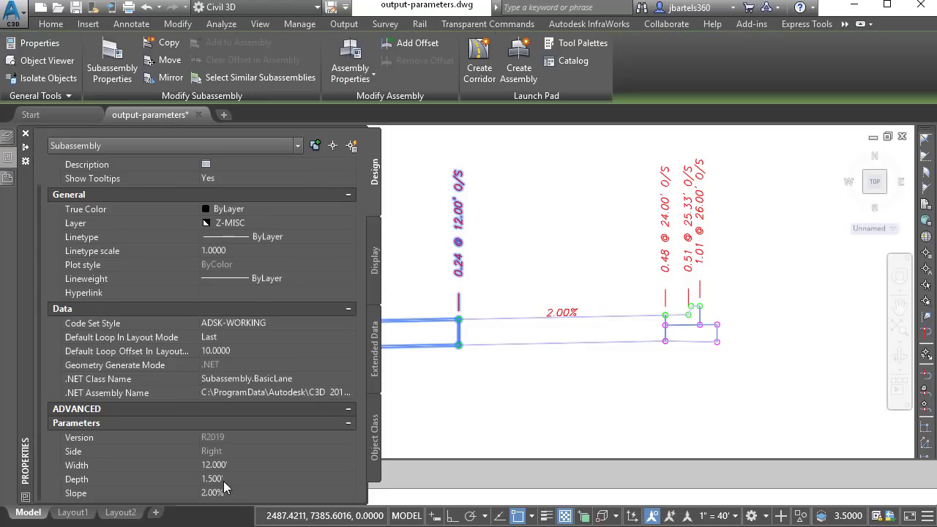
pyautogui.click(235, 493)
pyautogui.write('-')
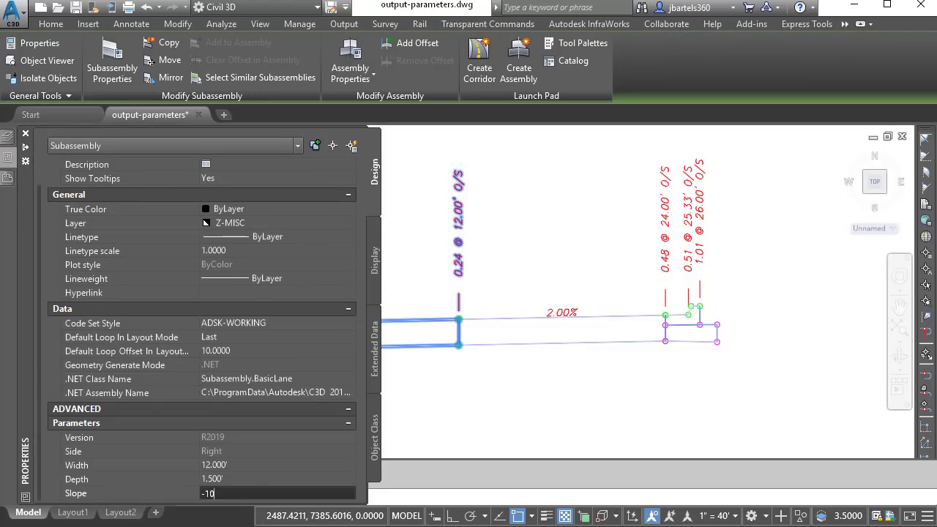
pyautogui.write('10')
pyautogui.press('Return')
pyautogui.hotkey('ctrl', '1')
pyautogui.press('Escape')
pyautogui.press('Escape')
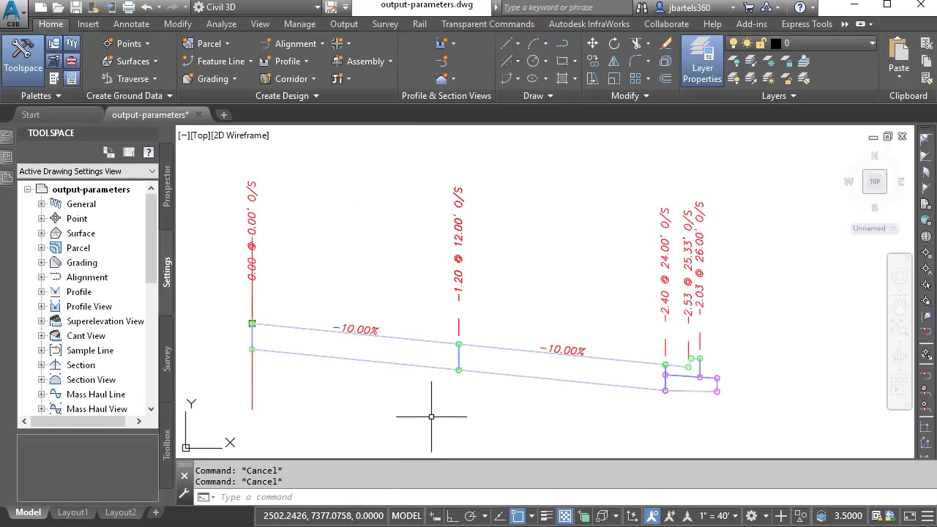
# Step: Zoom and pan across the assembly to confirm both lanes and the curb-gutter slope at -10.00%
pyautogui.scroll(2, 439, 356)
pyautogui.moveTo(566, 371); pyautogui.dragTo(358, 330, button='middle')
pyautogui.scroll(5, 629, 331)
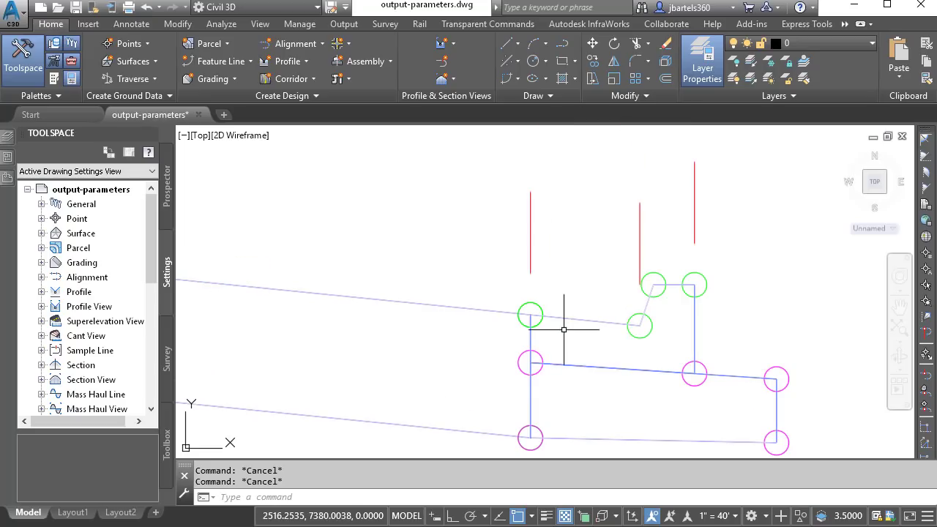
pyautogui.scroll(-7, 578, 343)
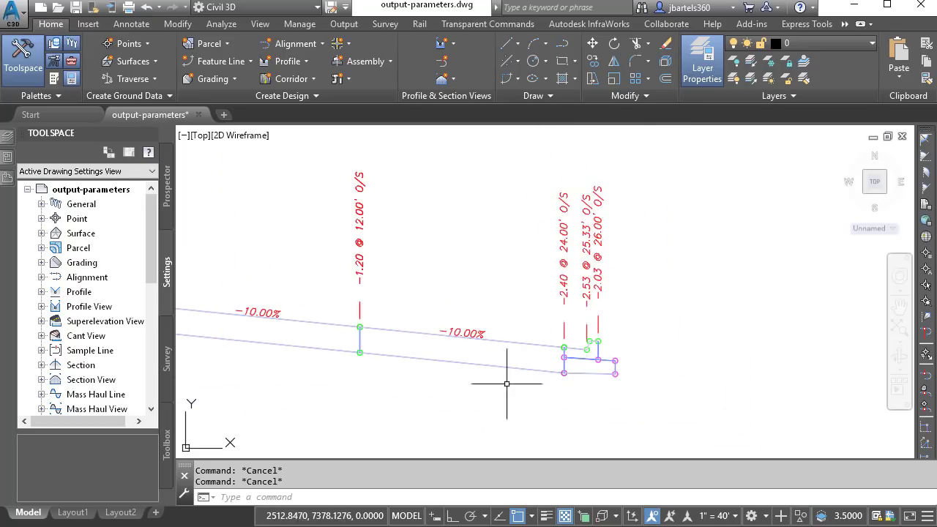
pyautogui.moveTo(506, 383)
pyautogui.mouseDown(button='middle')
pyautogui.moveTo(669, 376)
pyautogui.moveTo(684, 404)
pyautogui.mouseUp(button='middle')
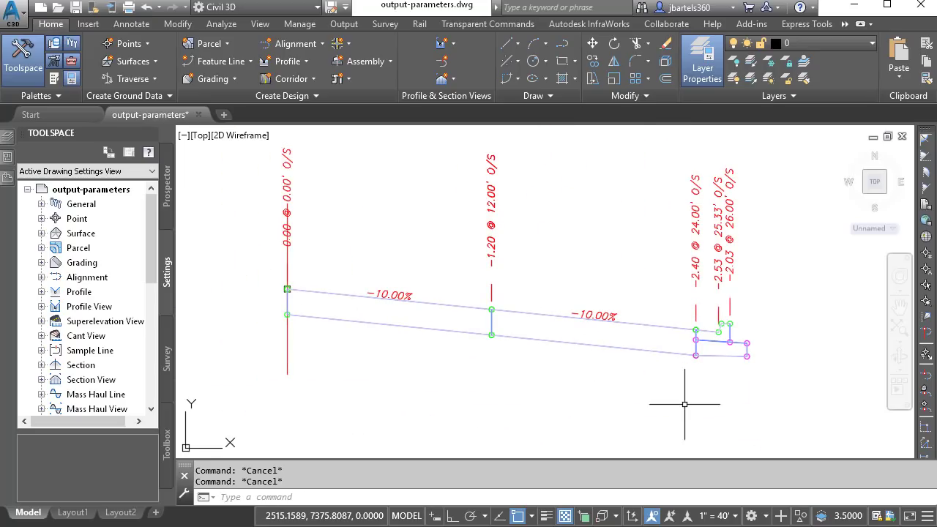